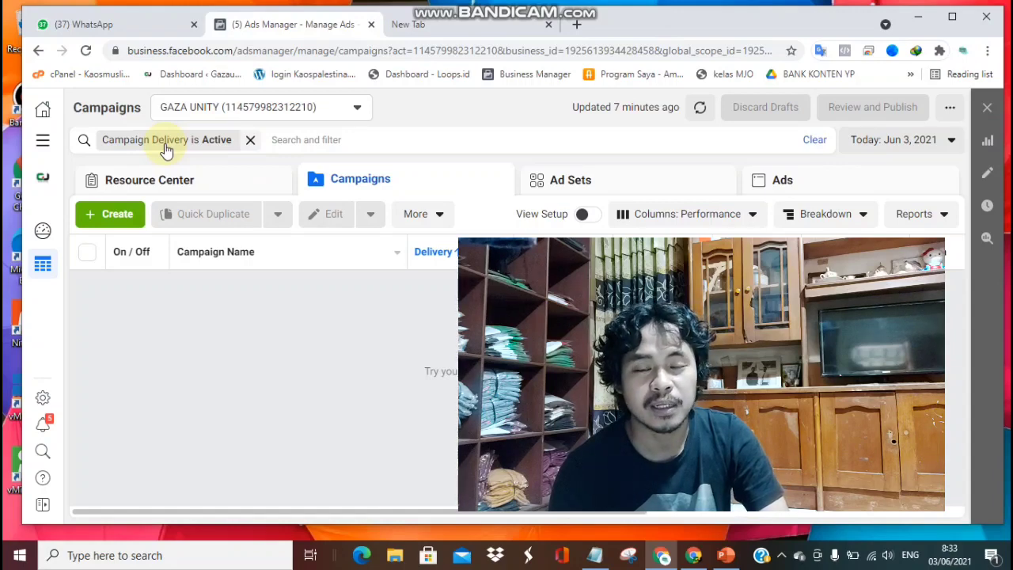
Open Events Manager from the Ads Manager all-tools menu in a new browser tab.
click(44, 142)
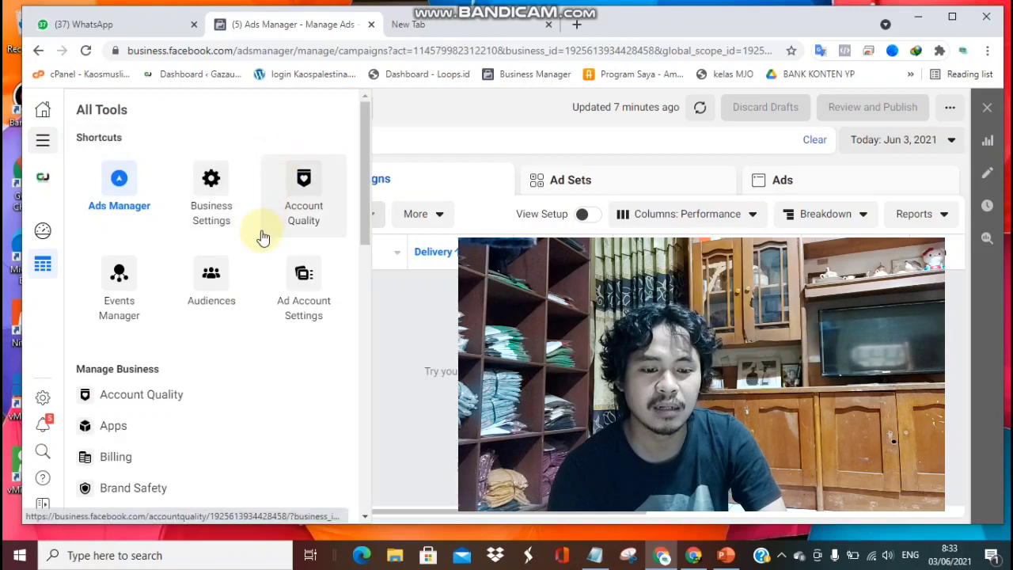
right_click(121, 287)
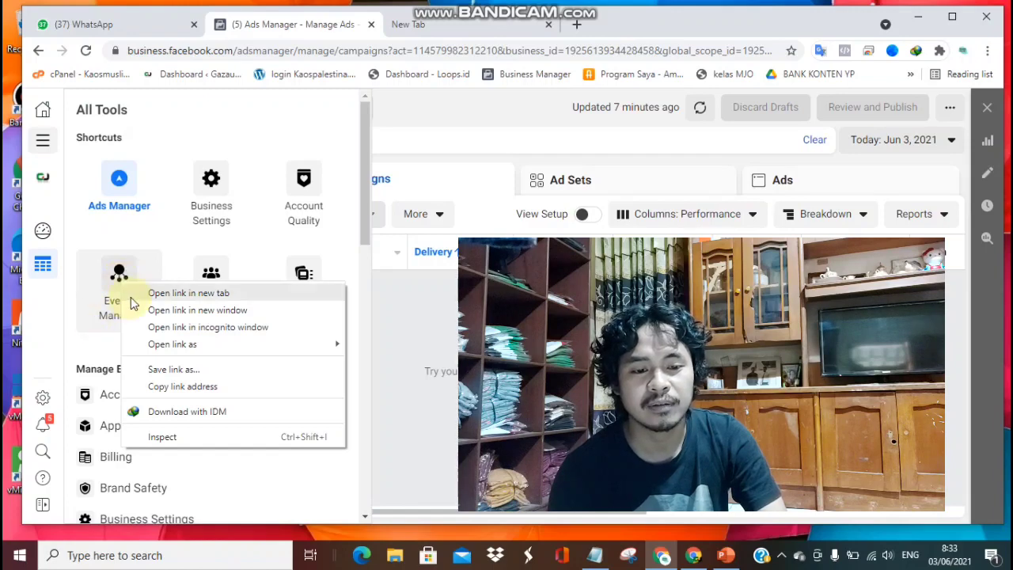
click(38, 147)
click(40, 144)
click(40, 140)
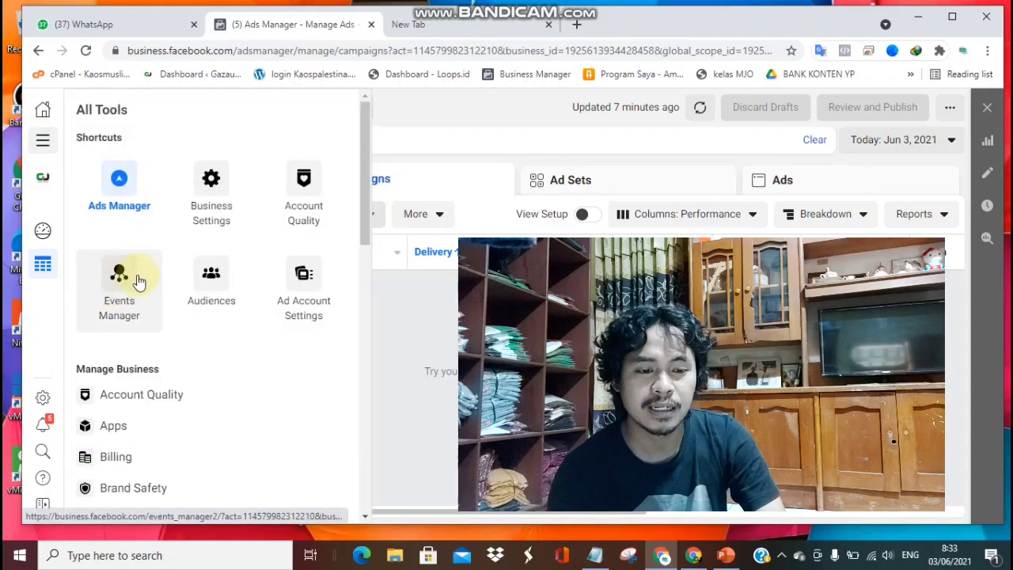
scroll(158, 380, down, 5)
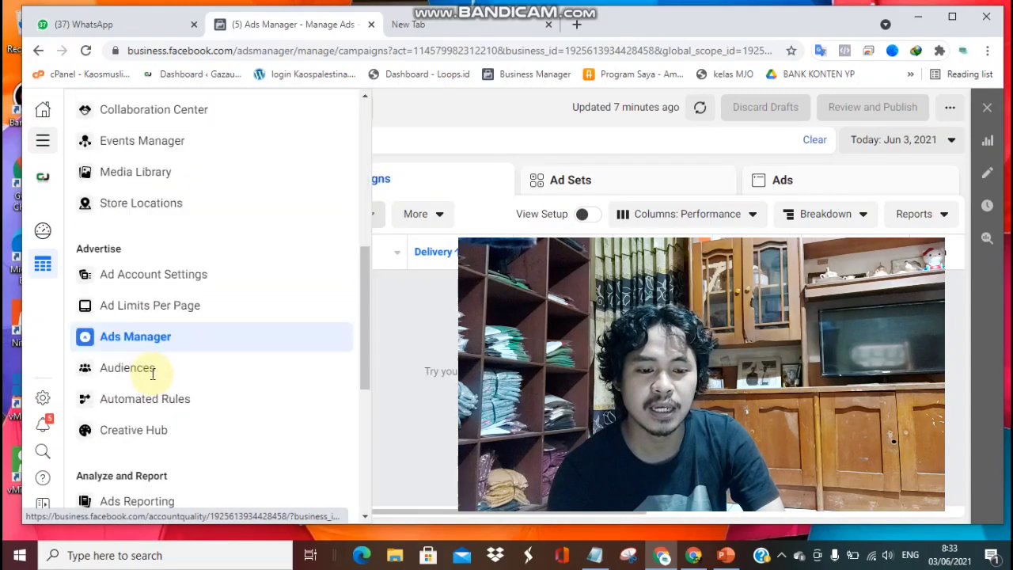
scroll(168, 269, up, 3)
scroll(158, 273, up, 3)
right_click(125, 277)
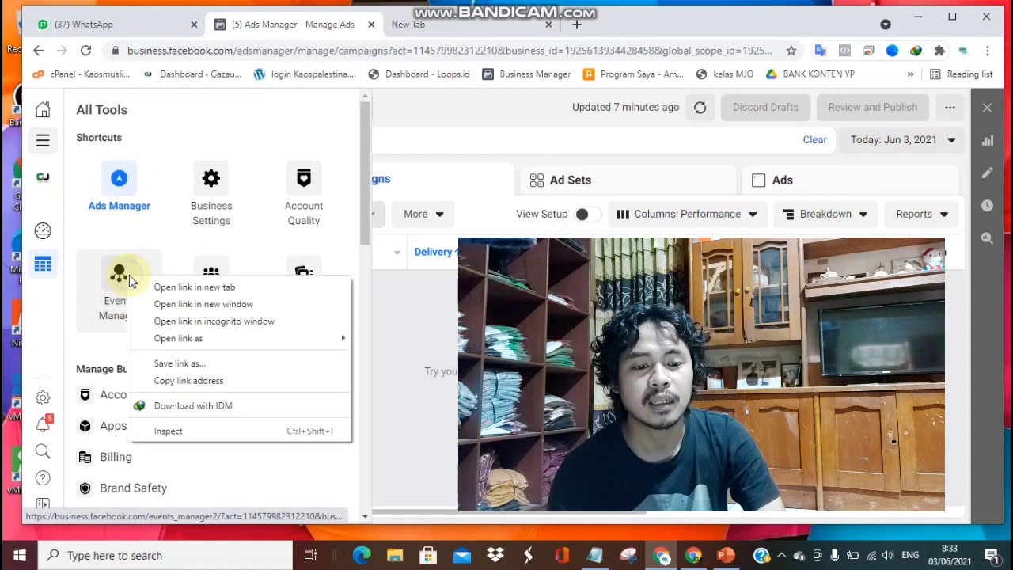
click(155, 288)
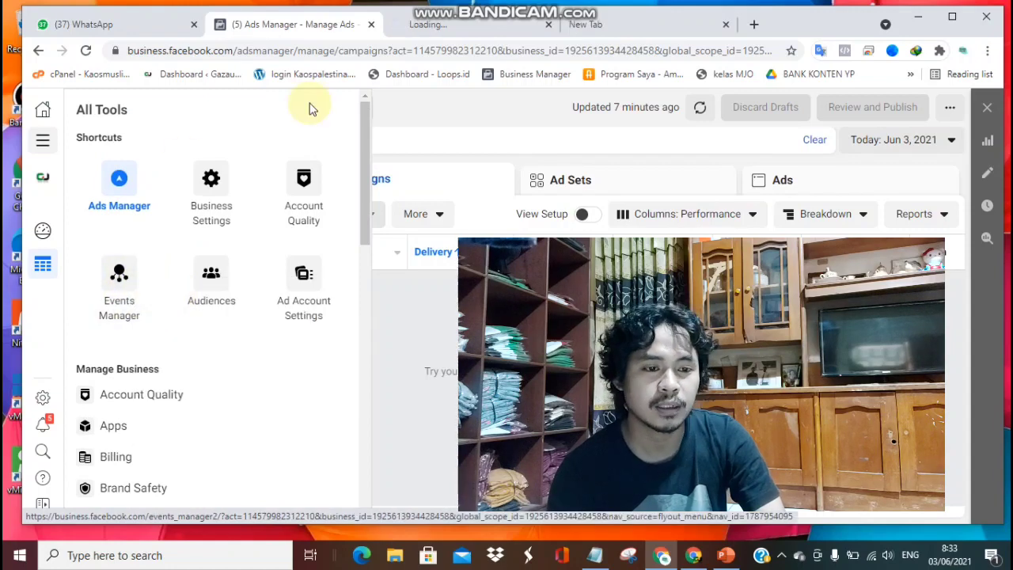
click(44, 143)
Copy the full Piksel MUSLIM pixel ID from the Events Manager Data Sources list.
click(451, 23)
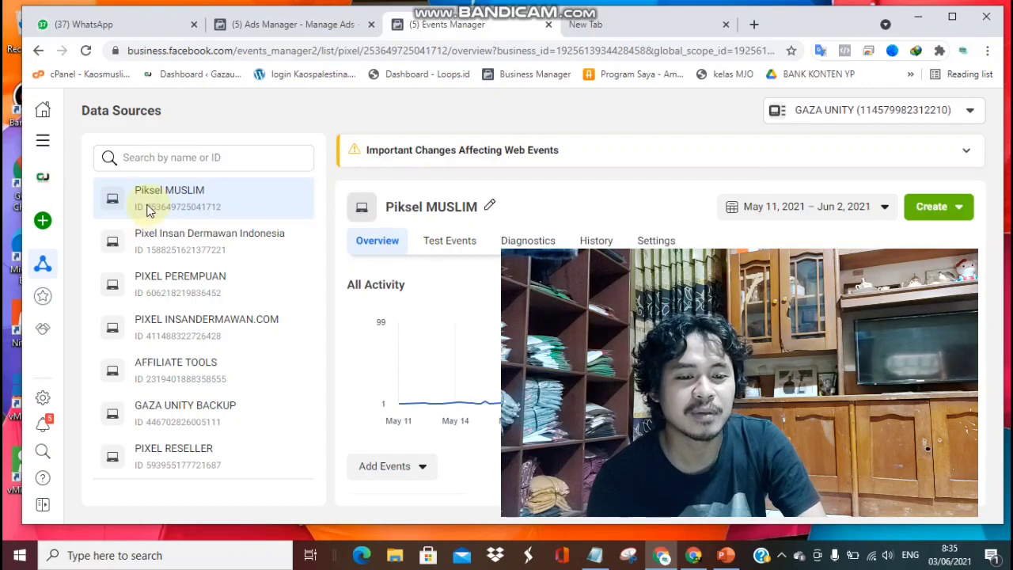
drag(145, 207, 223, 212)
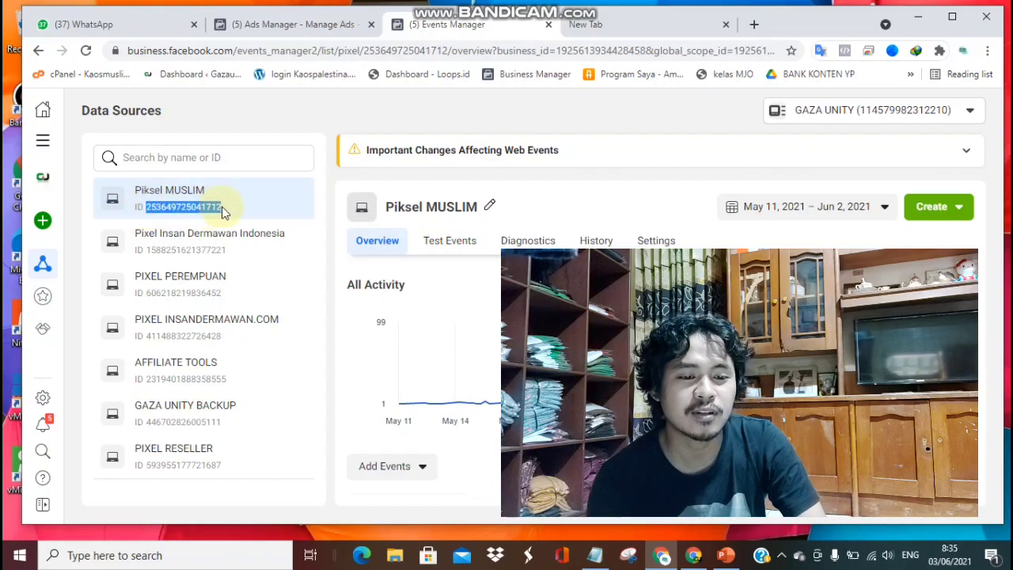
right_click(150, 214)
click(150, 215)
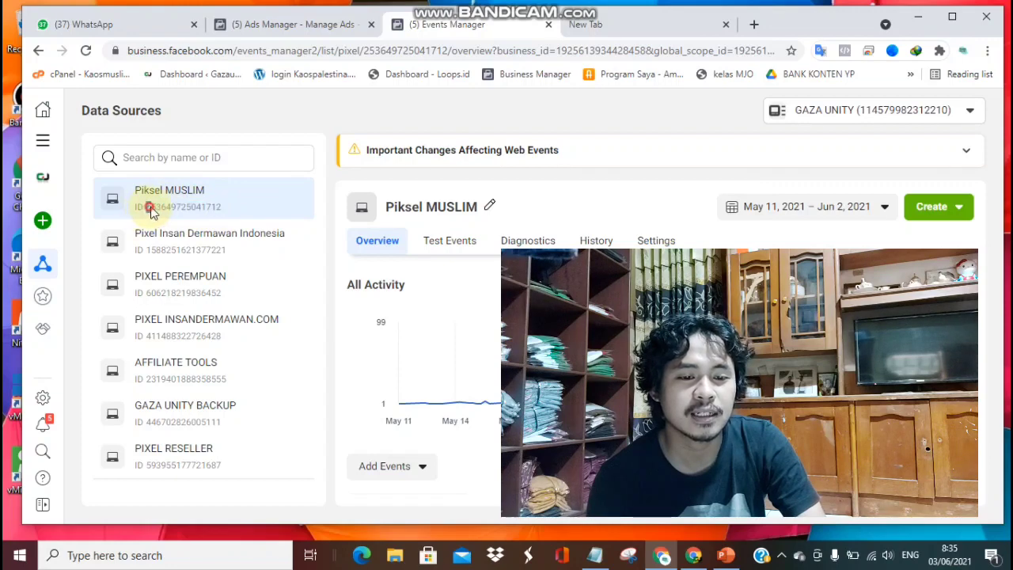
drag(147, 207, 224, 213)
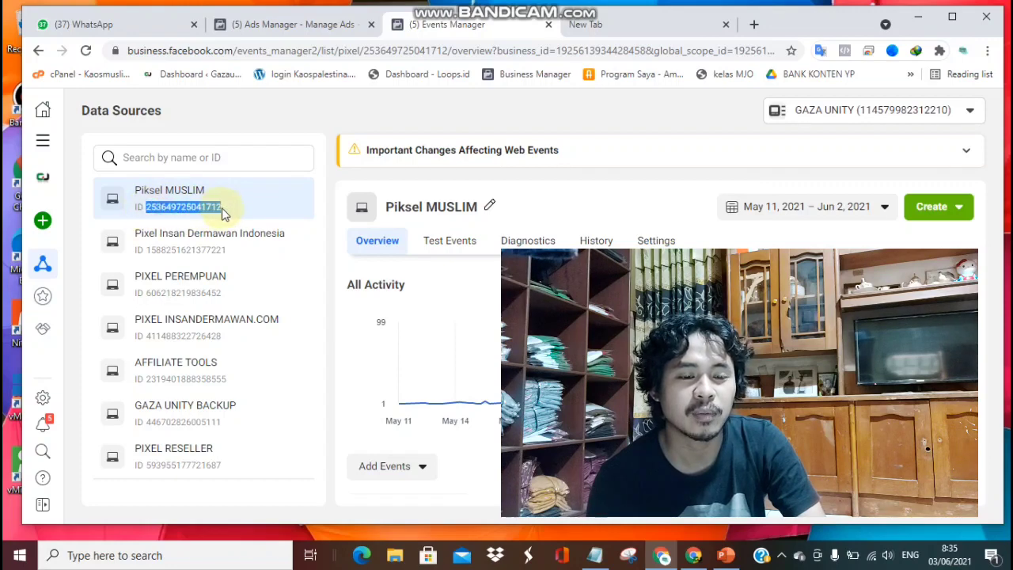
right_click(156, 210)
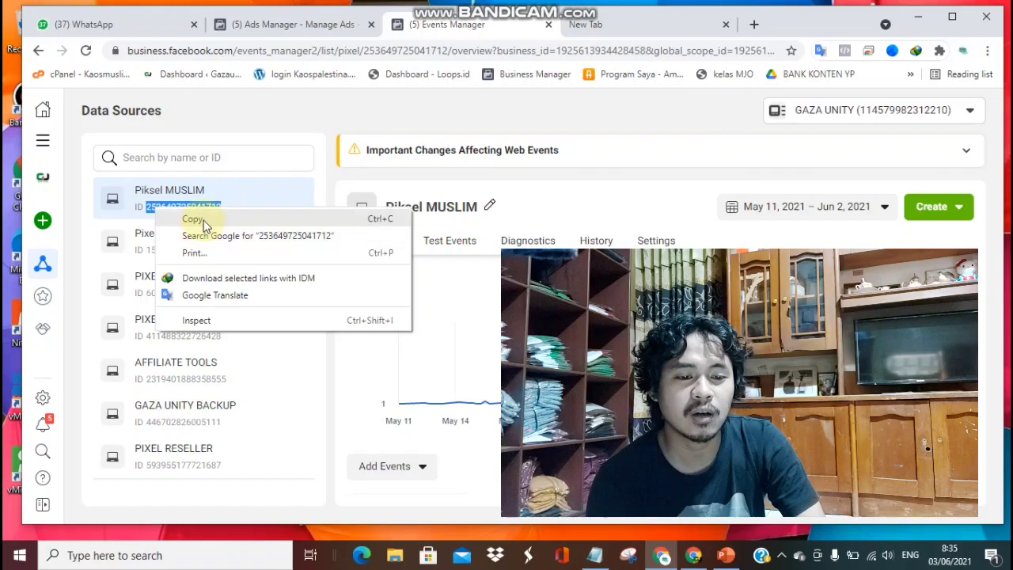
click(197, 219)
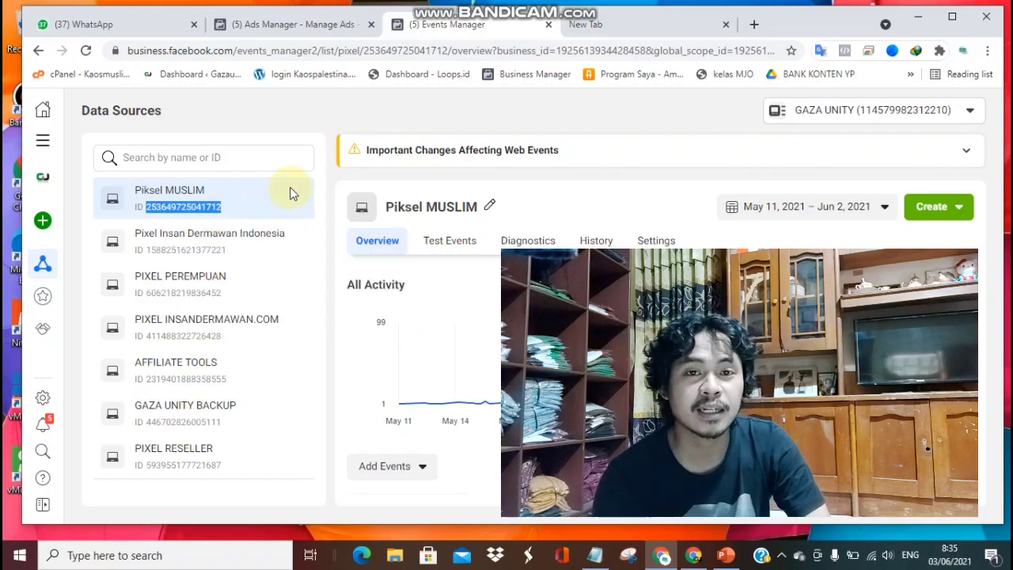
click(629, 22)
Load pesan.link in the new tab, dropping the autocompleted page path from the address.
click(594, 50)
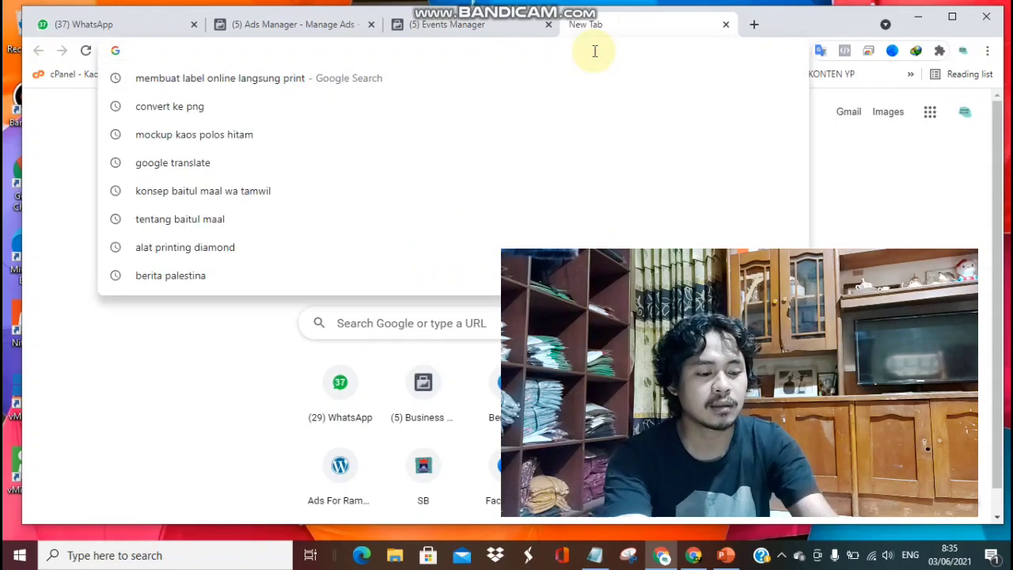
text(PESAN.link/orderkaosnya)
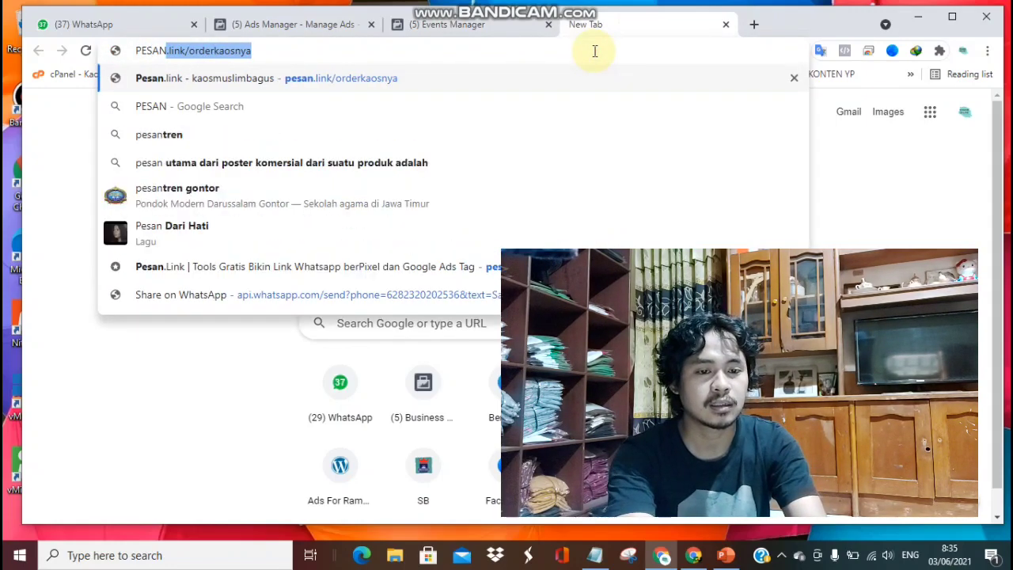
key(Right)
key(BackSpace)
key(BackSpace)
key(BackSpace)
key(BackSpace)
key(BackSpace)
key(BackSpace)
key(BackSpace)
key(BackSpace)
key(BackSpace)
key(BackSpace)
key(BackSpace)
key(BackSpace)
key(BackSpace)
key(BackSpace)
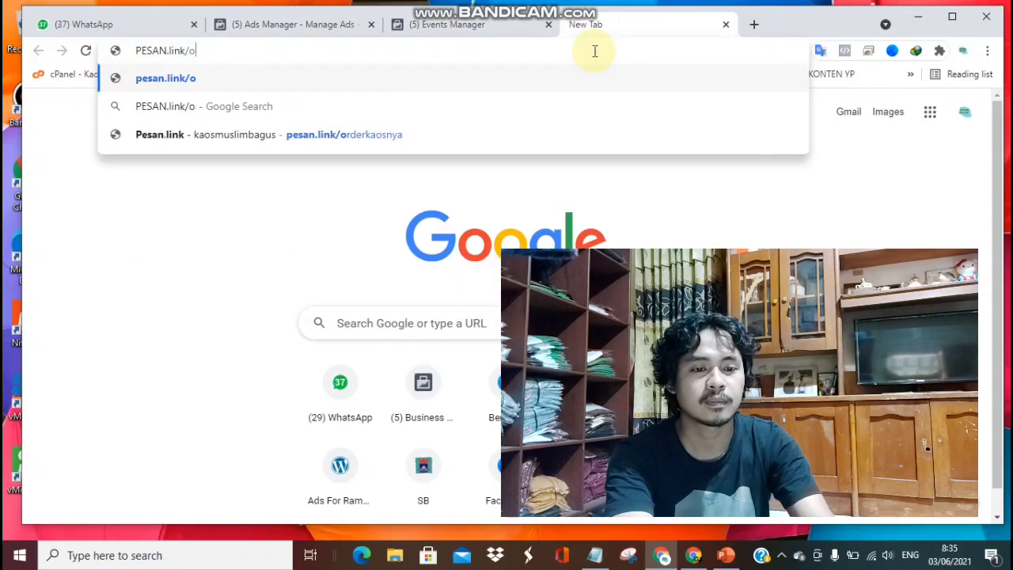
key(BackSpace)
key(BackSpace)
key(BackSpace)
key(BackSpace)
key(BackSpace)
key(BackSpace)
key(BackSpace)
key(BackSpace)
key(BackSpace)
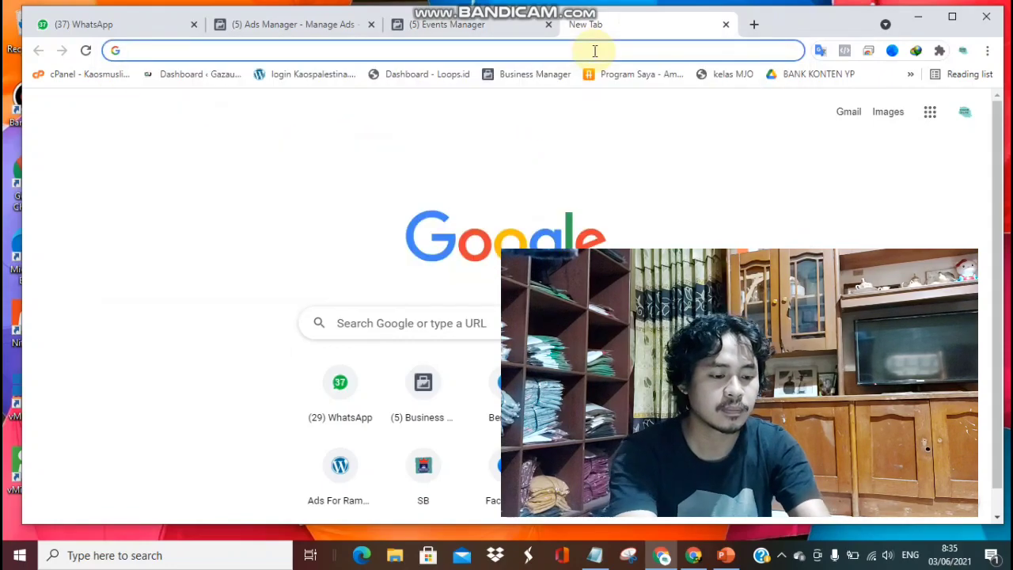
text(pesan)
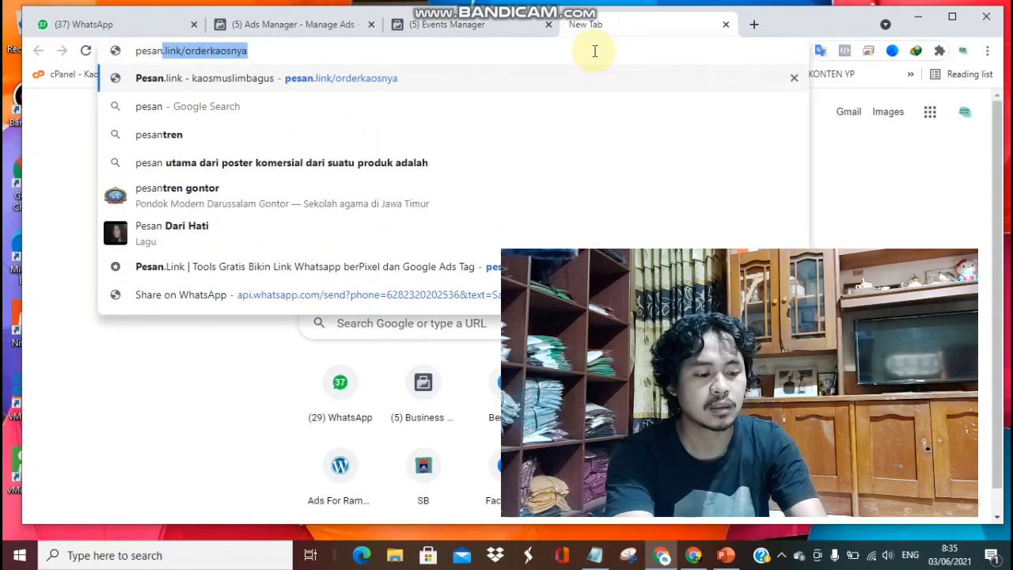
text(.link)
key(BackSpace)
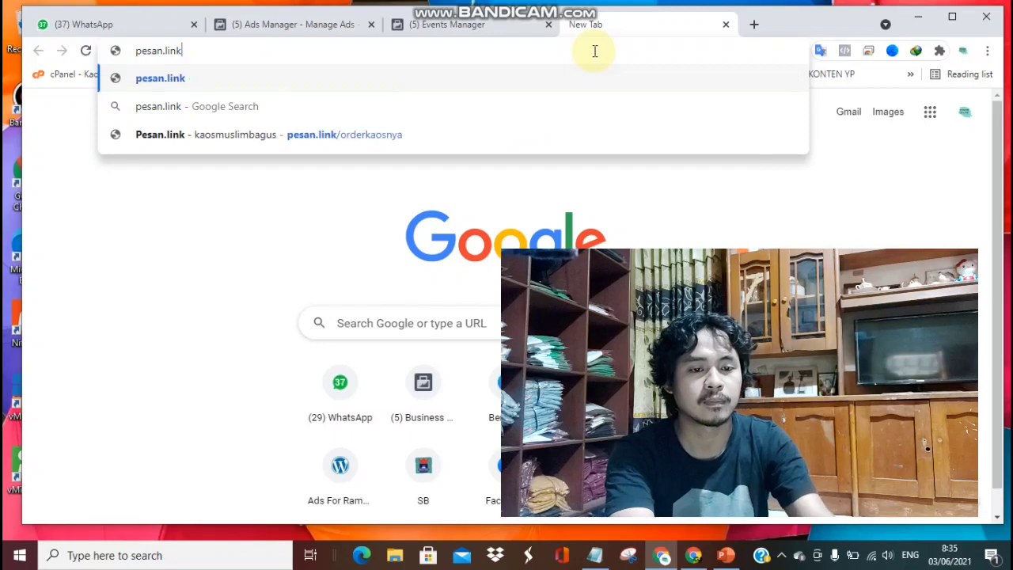
key(Return)
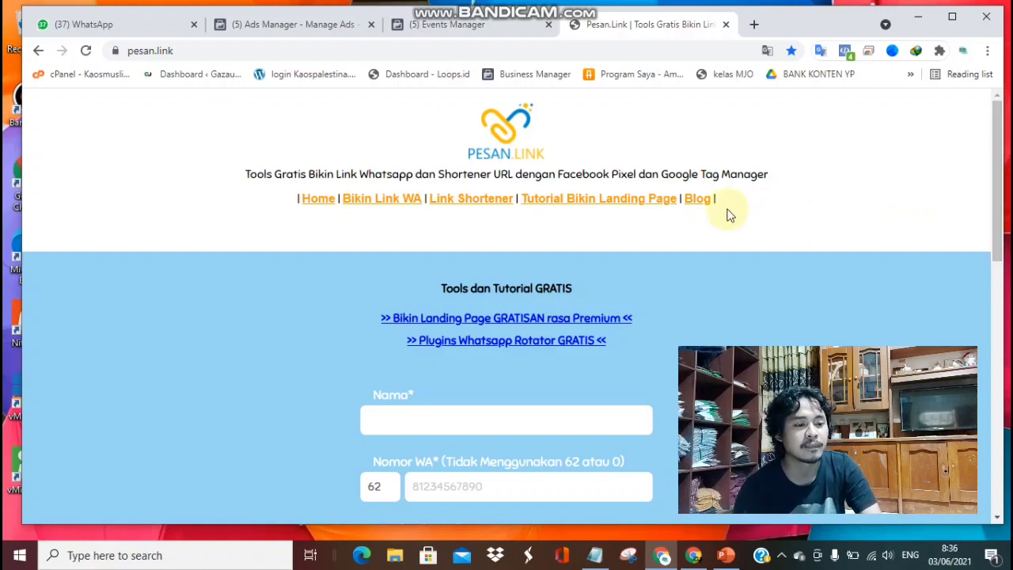
Scroll down to the WhatsApp link form and place the cursor in the Nama field.
scroll(805, 245, down, 2)
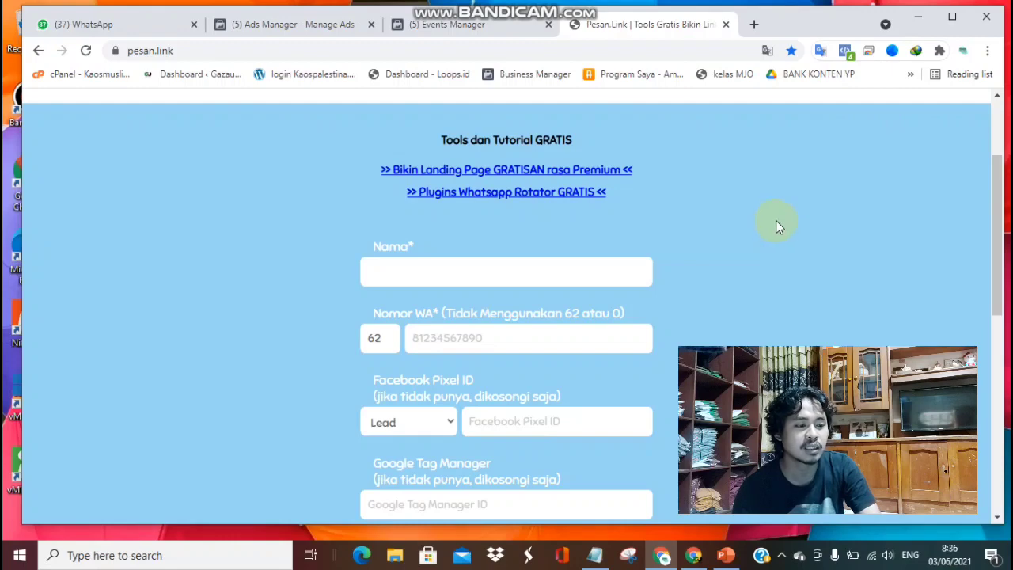
scroll(777, 222, down, 1)
scroll(777, 223, up, 1)
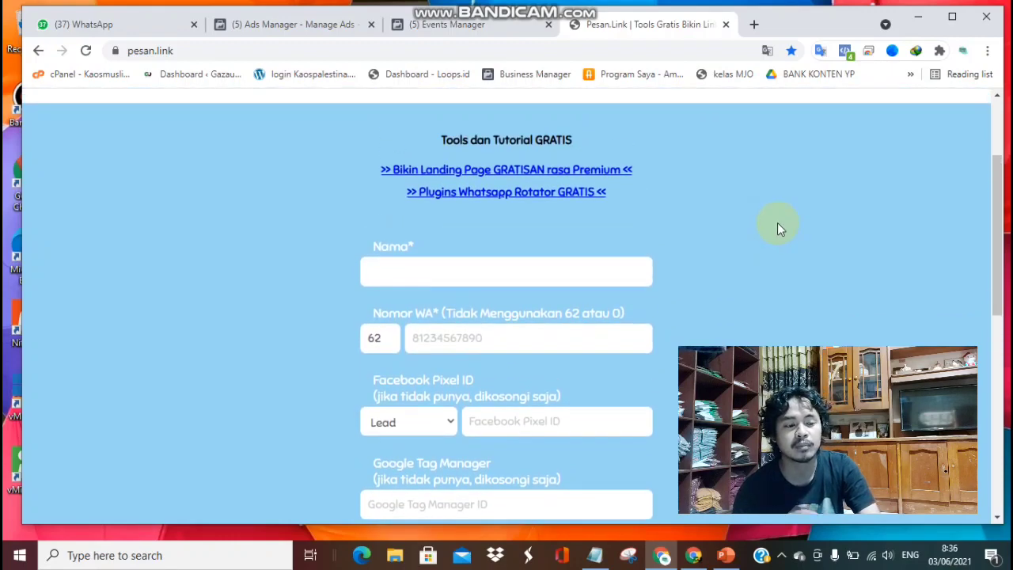
click(524, 274)
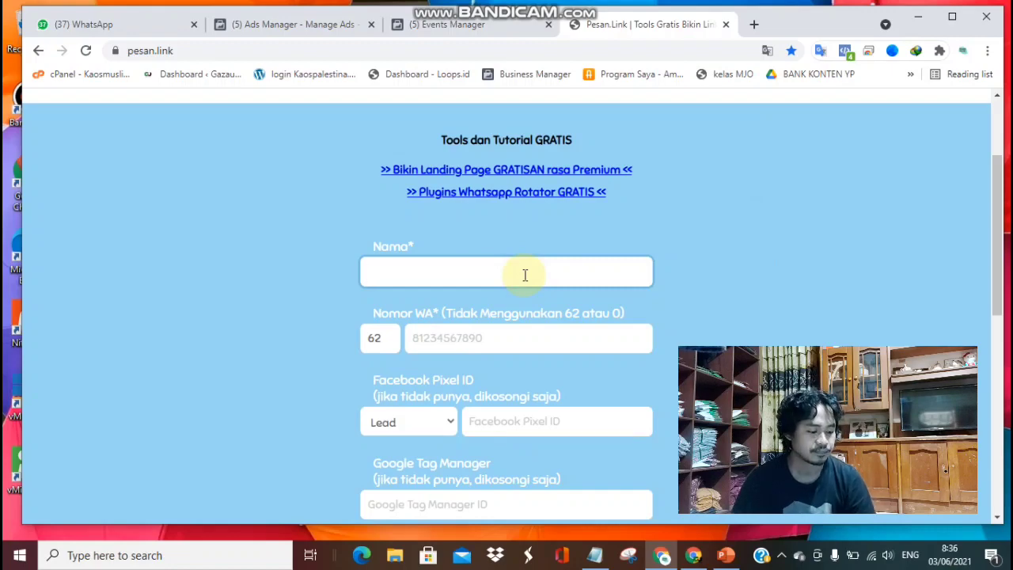
Enter the name 'Kaos Muslim Bagus' and the WhatsApp number after the 62 prefix.
scroll(477, 278, down, 1)
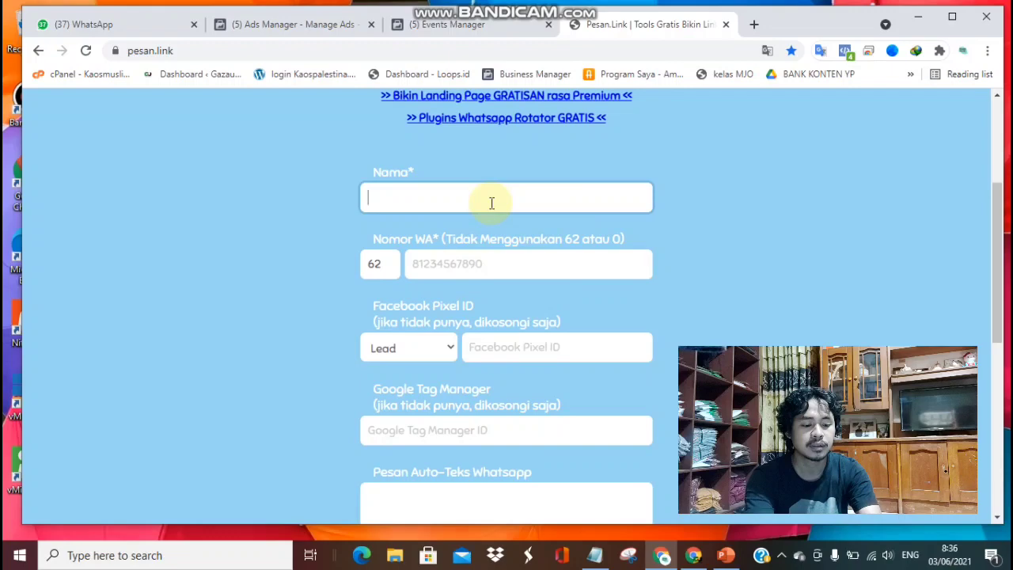
text(Kaos )
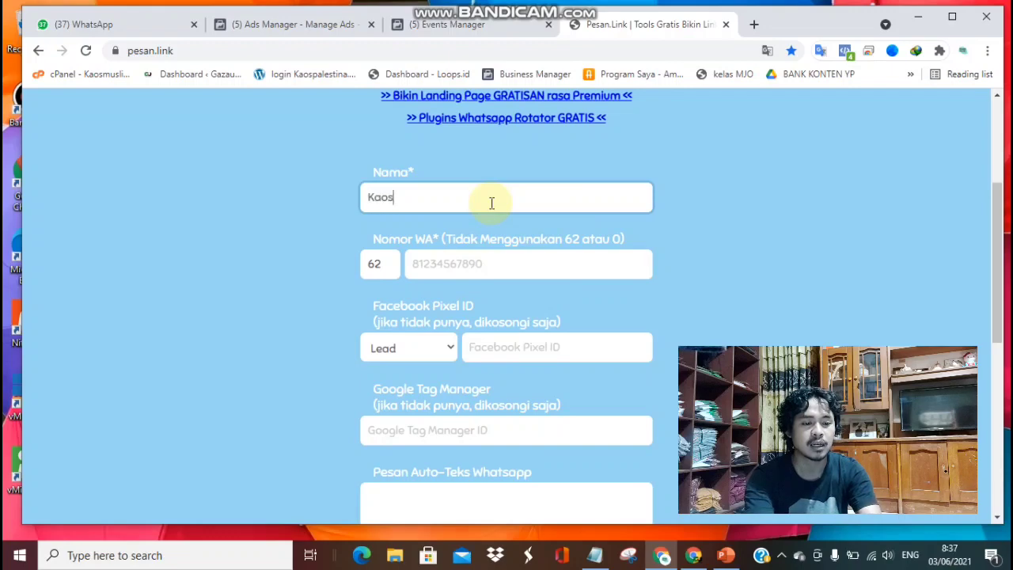
text(Muslim Bagus)
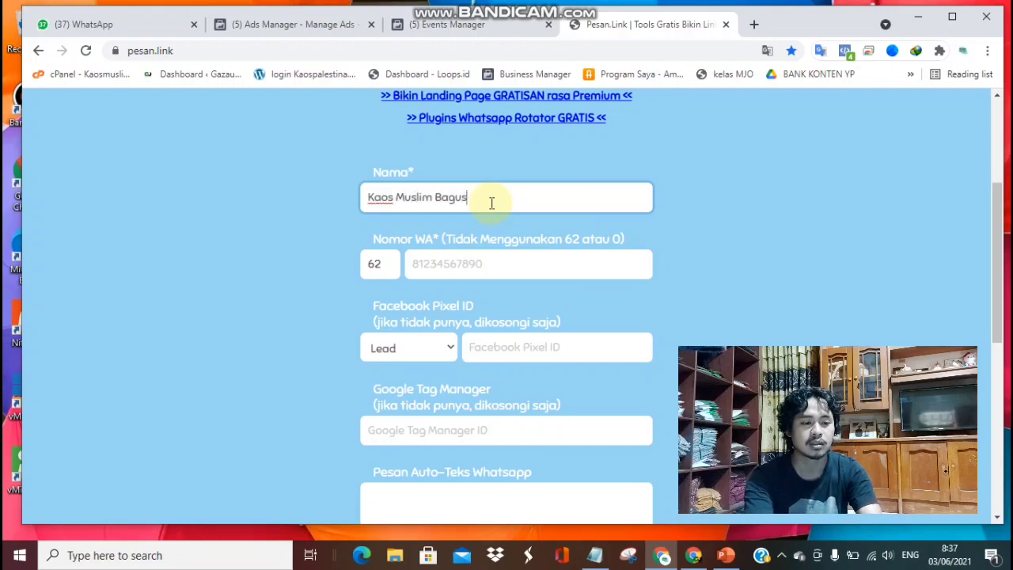
key(Tab)
key(Tab)
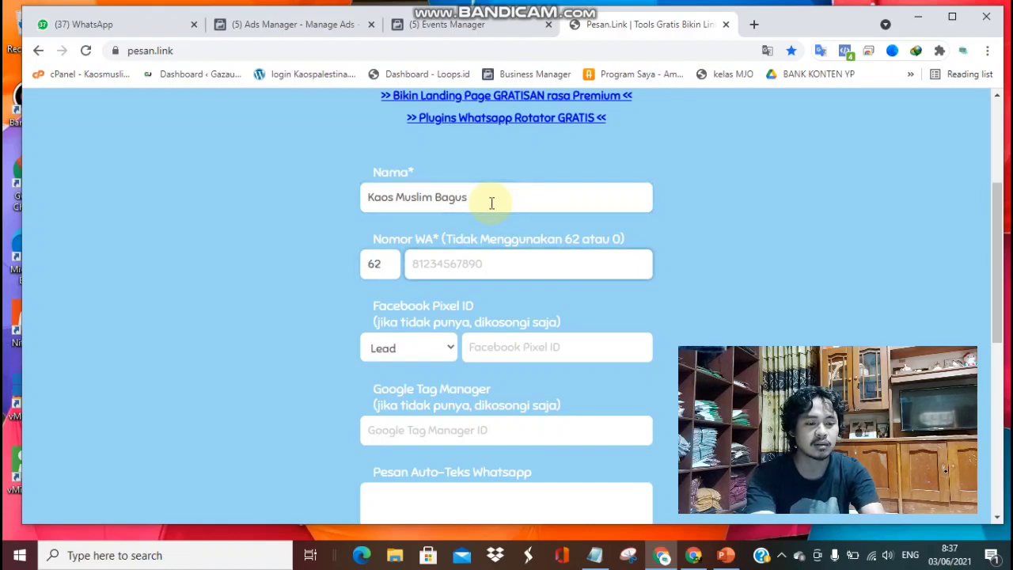
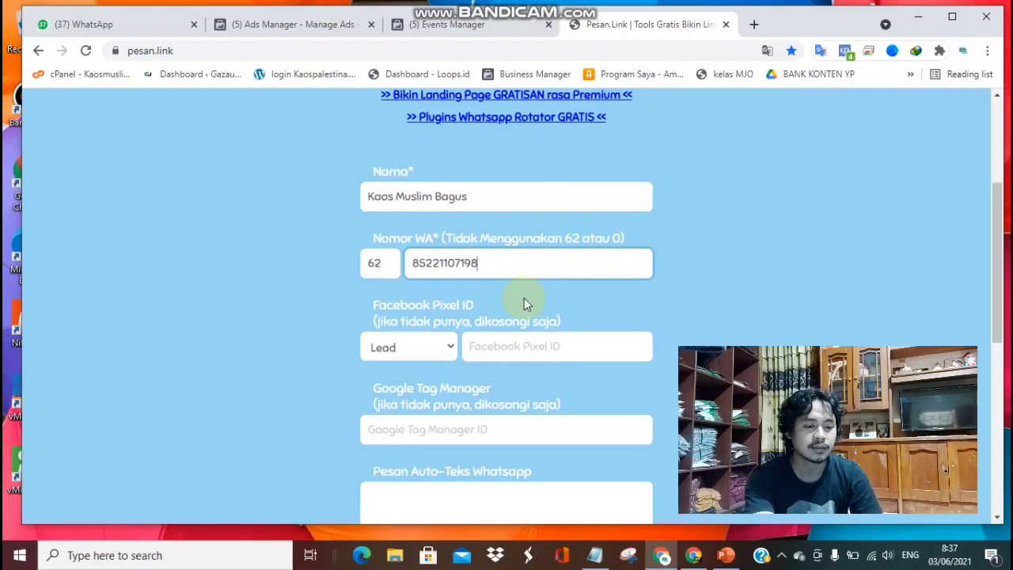
Keep Lead as the pixel event and paste the copied Facebook Pixel ID.
scroll(459, 269, down, 2)
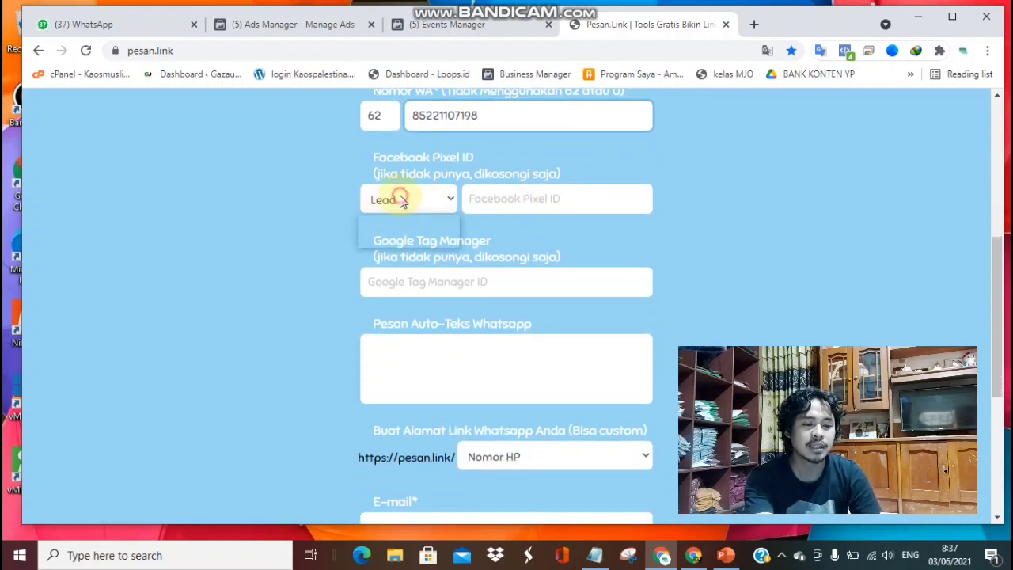
click(398, 200)
click(398, 222)
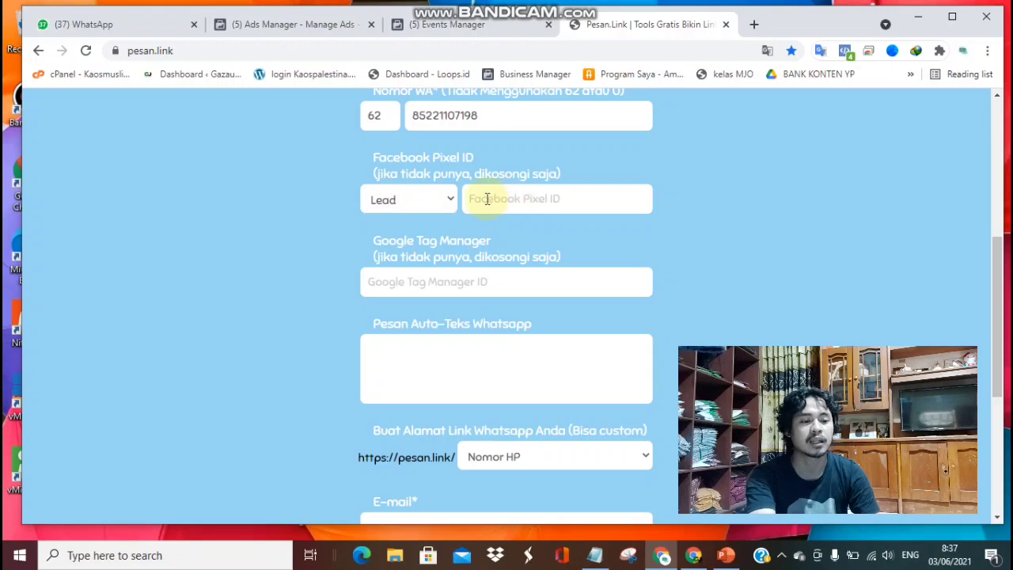
click(483, 198)
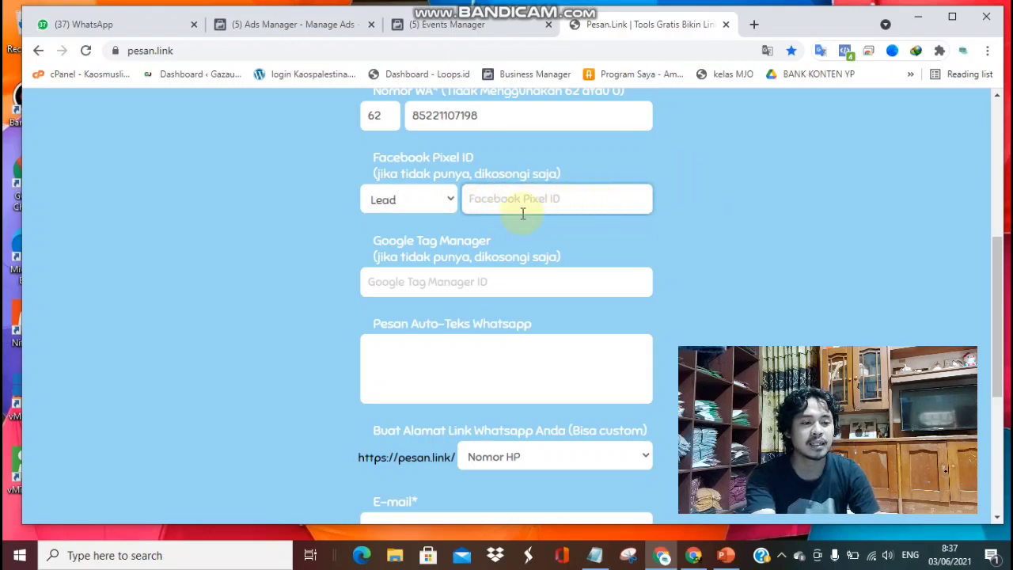
key(ctrl+v)
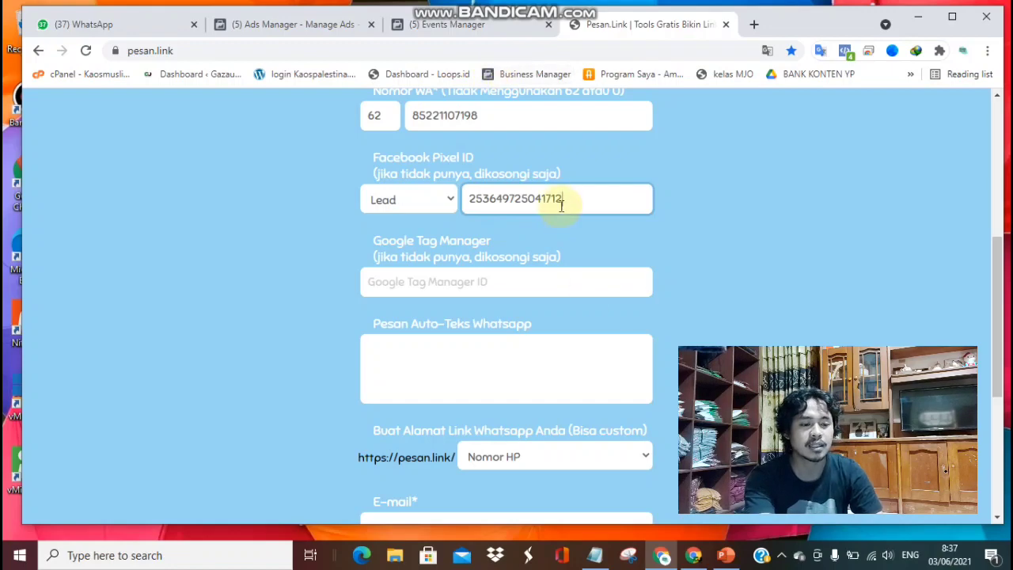
scroll(549, 257, down, 1)
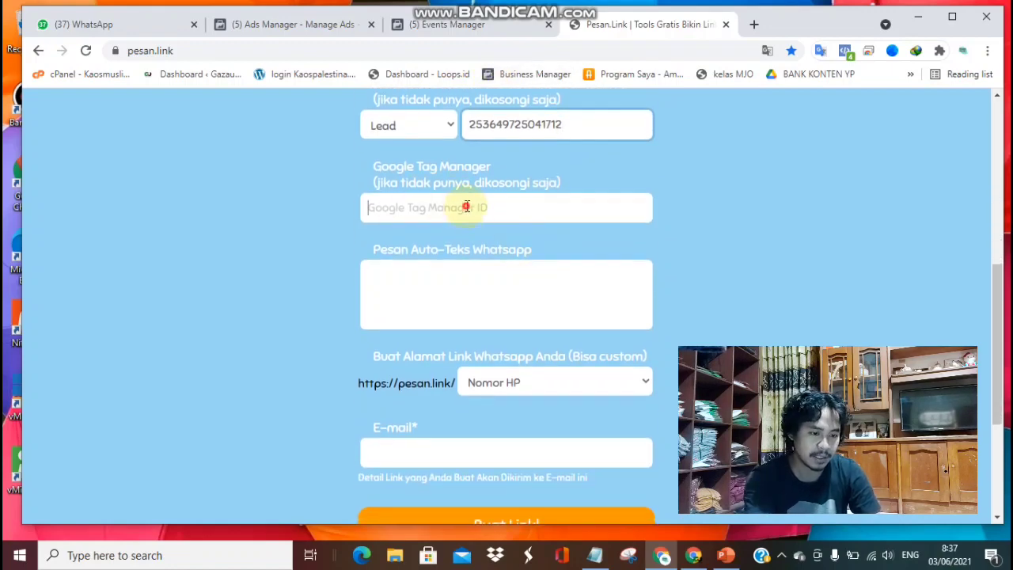
Leave Google Tag Manager empty and enter the auto-text 'Hallo kak, Saya tertarik dengan Dress nya, mohon dibantu ya :)'.
click(468, 208)
click(433, 278)
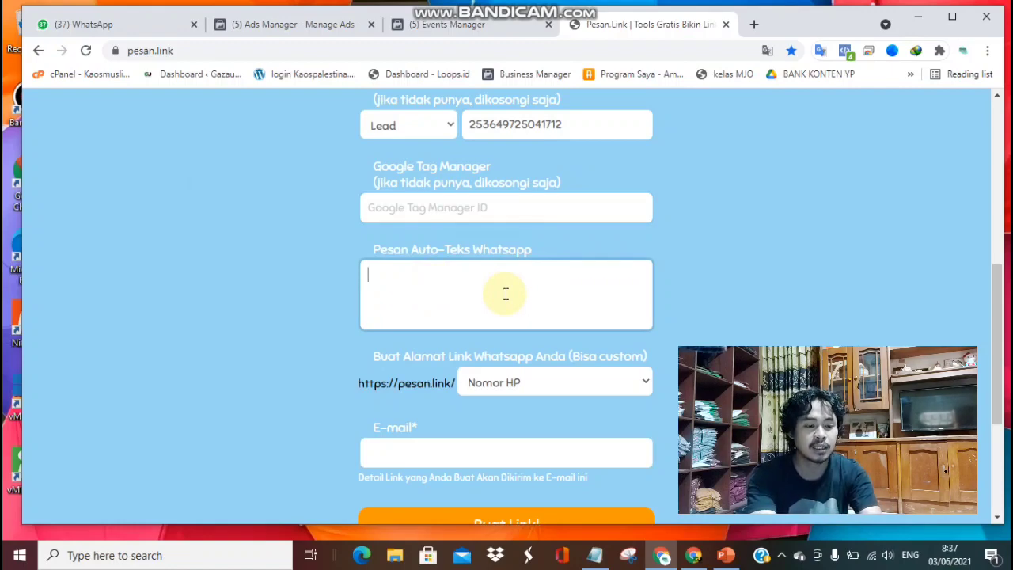
text(H)
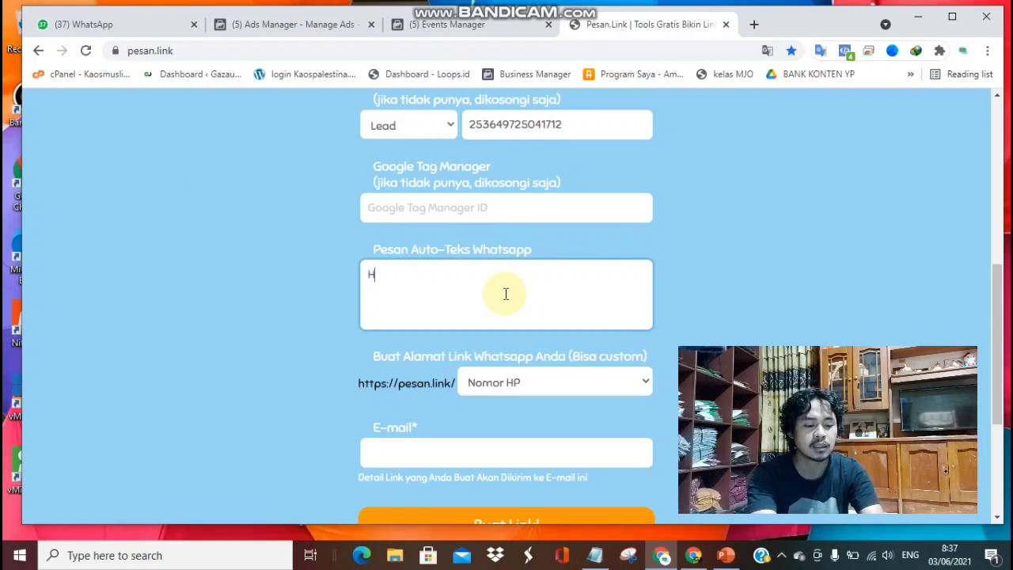
text(allo kak)
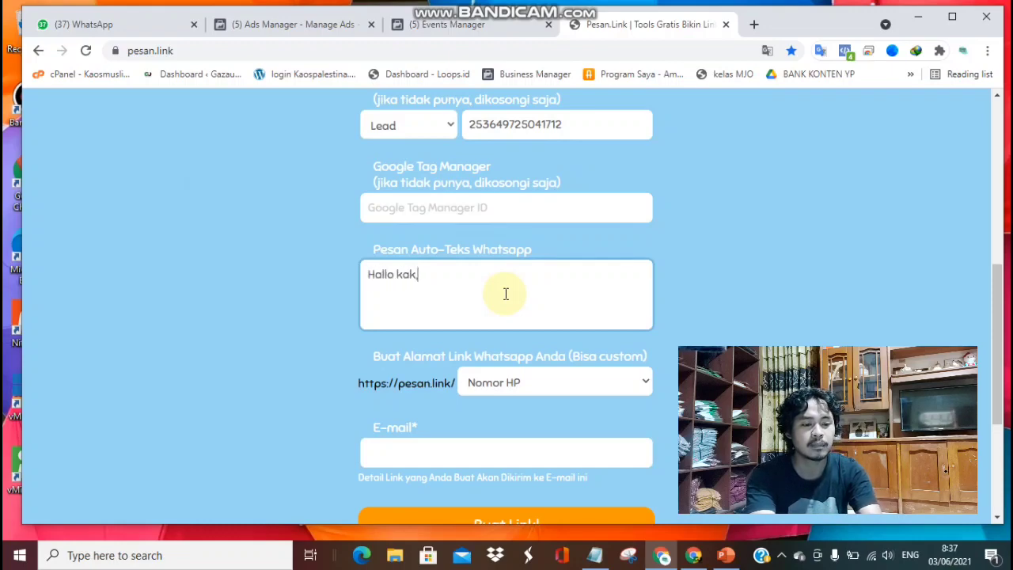
text(, Saya)
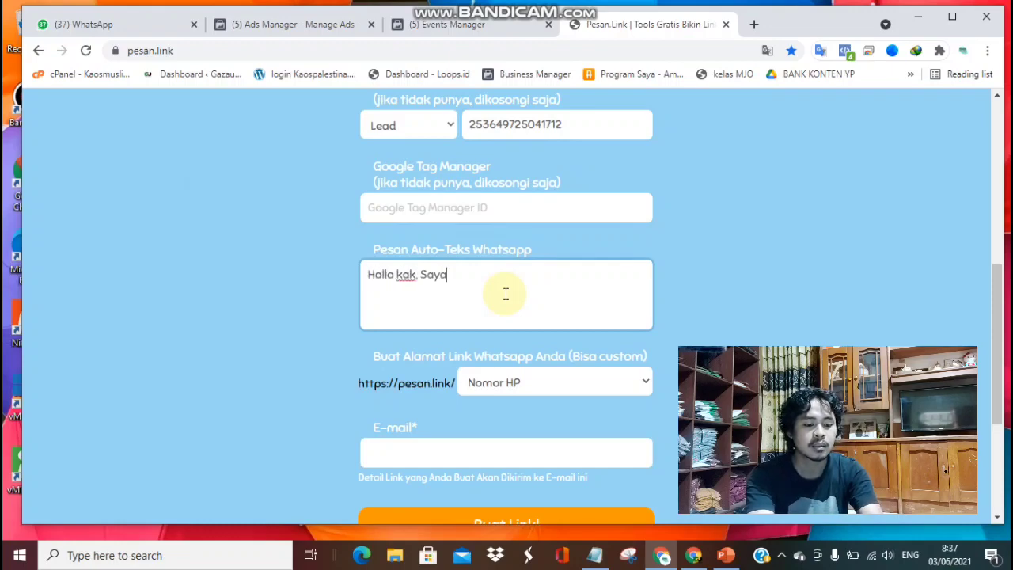
text( tertar)
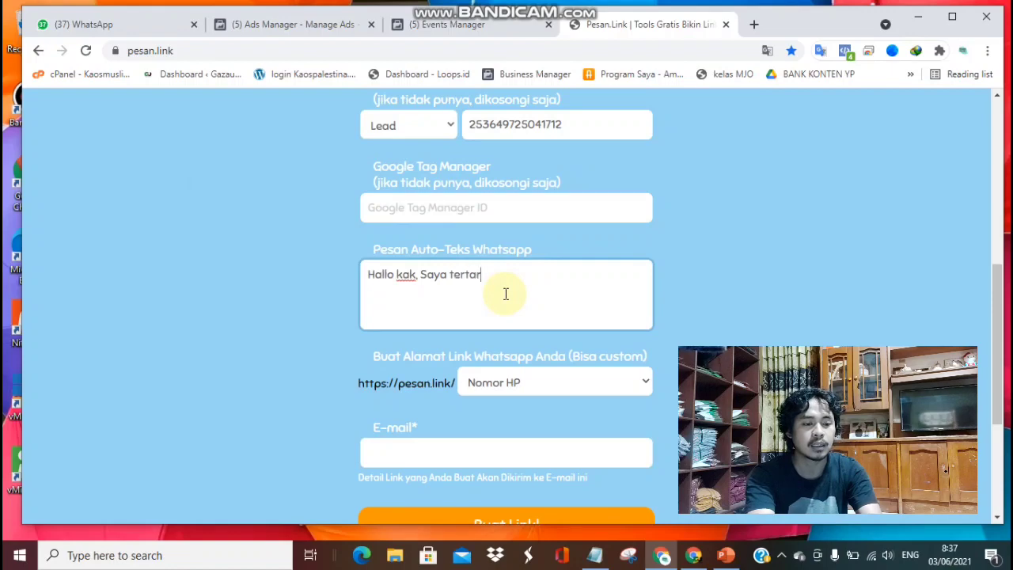
text(ik denga)
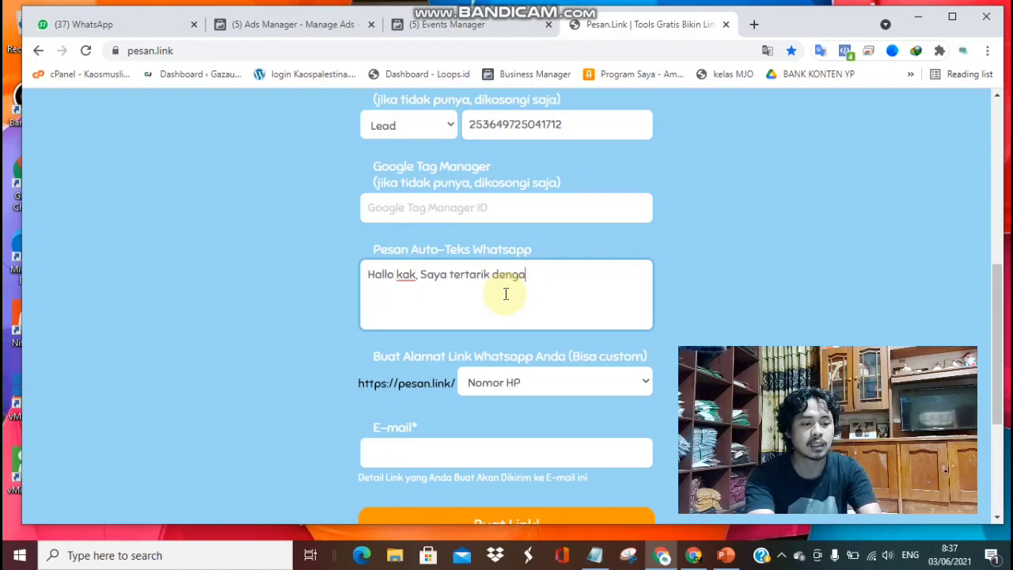
text(n Dress)
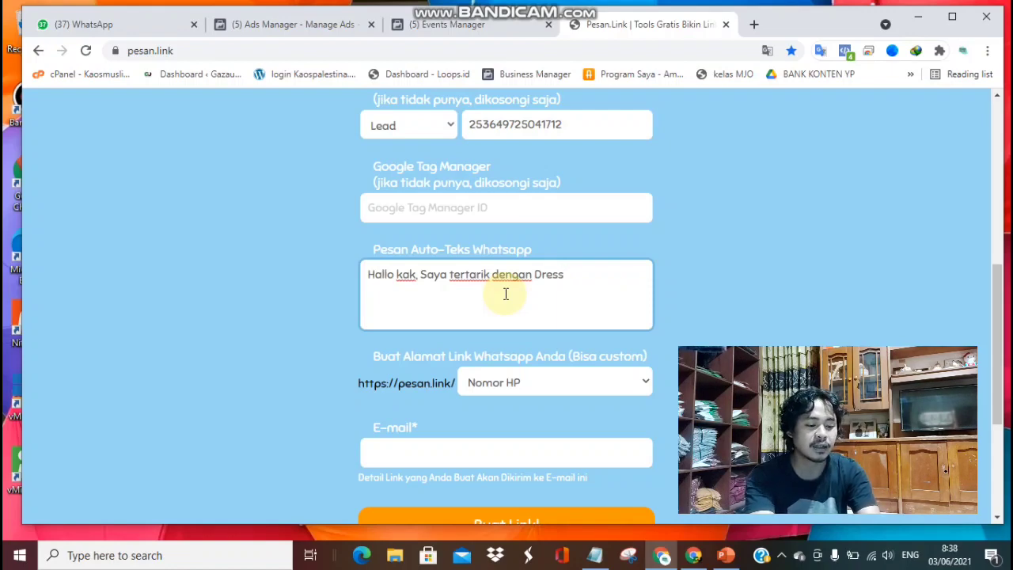
text( nya, m)
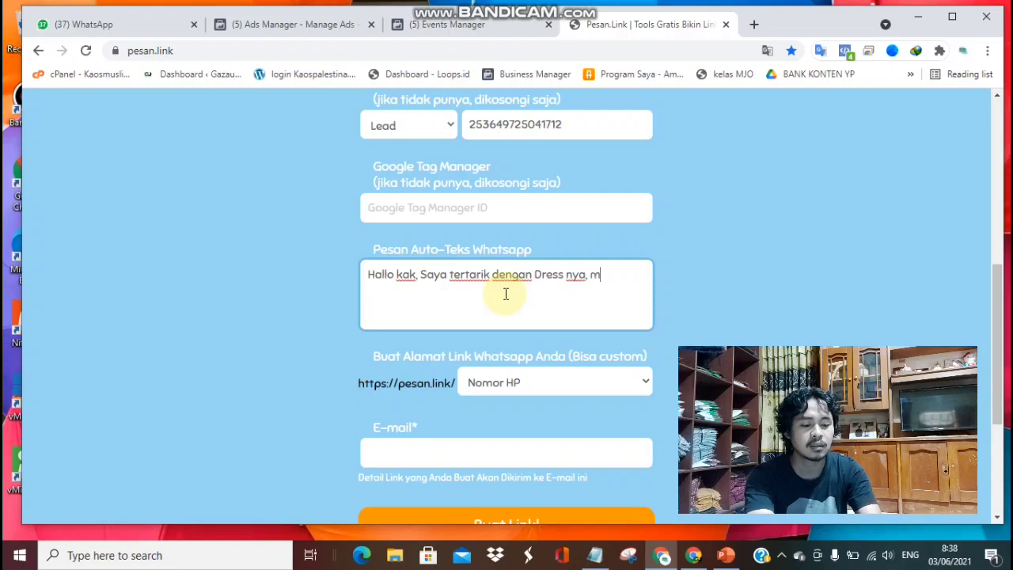
text(ohon)
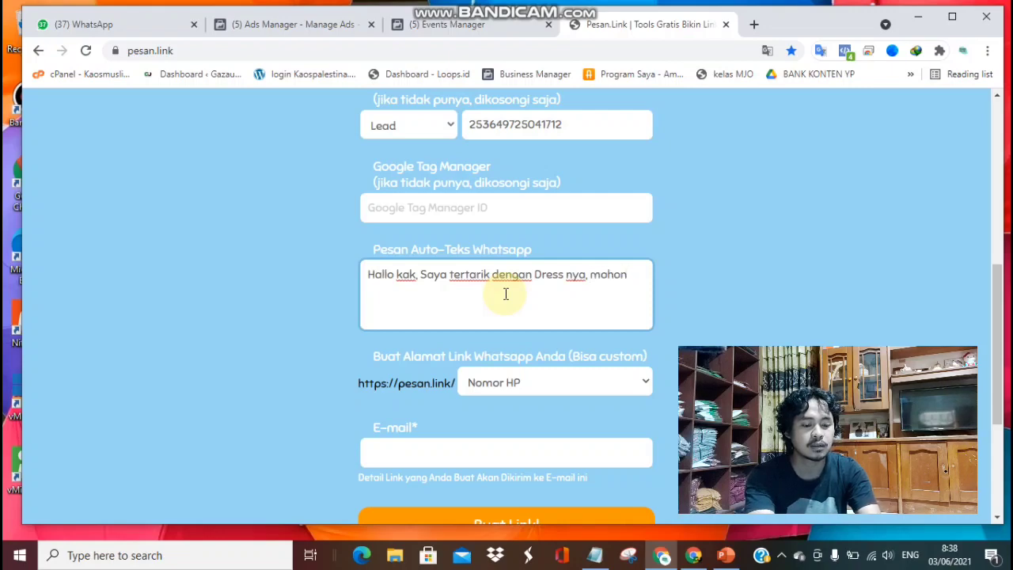
text( diban)
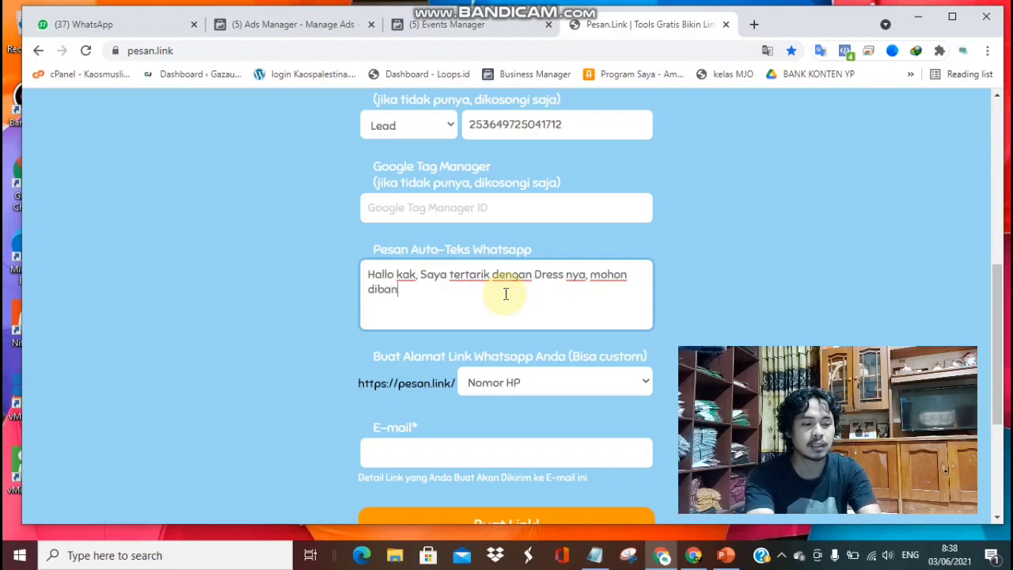
text(tu ya)
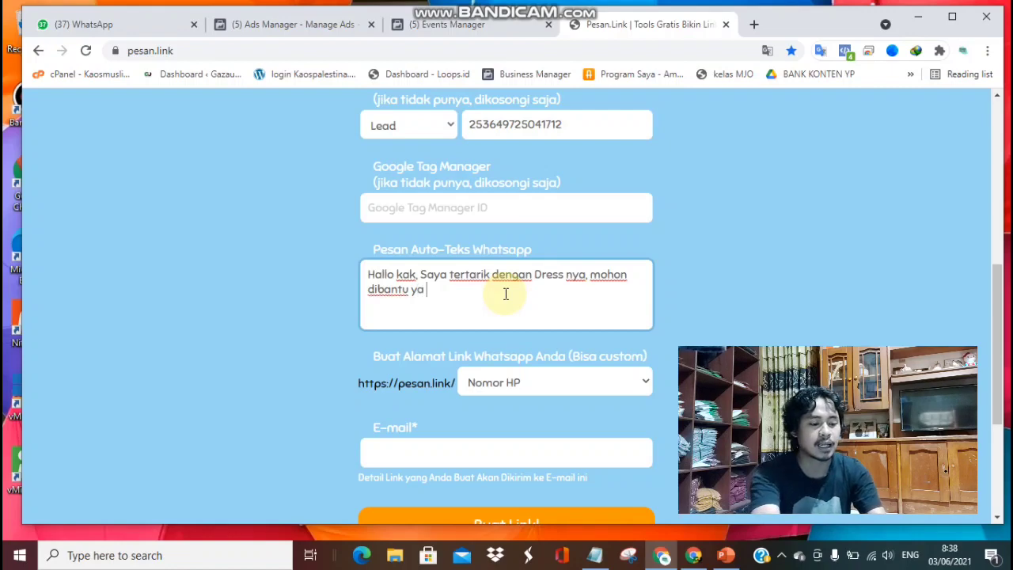
text( :))
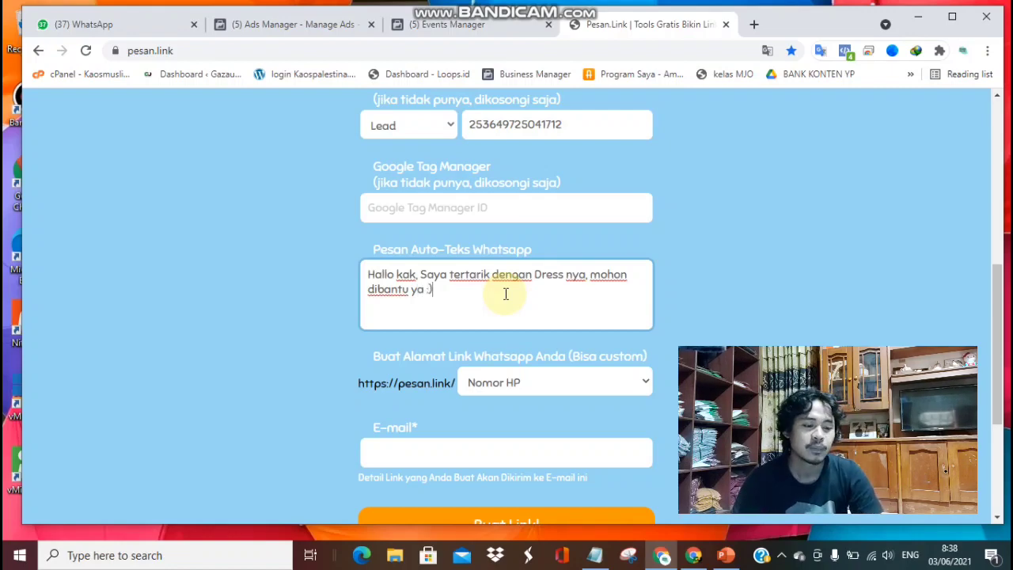
Choose a Custom link address and name it 'orderdress'.
scroll(631, 312, down, 1)
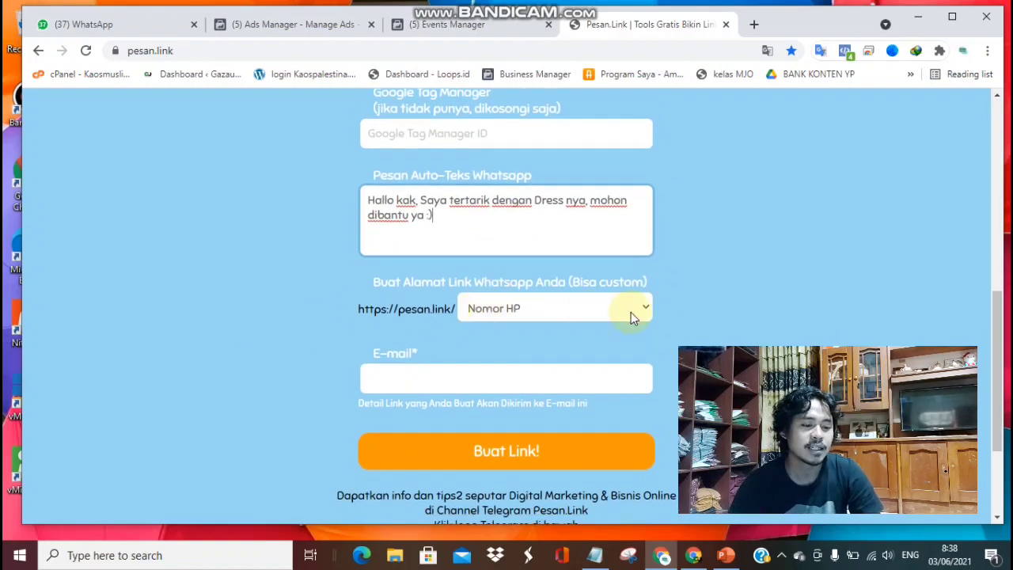
click(516, 308)
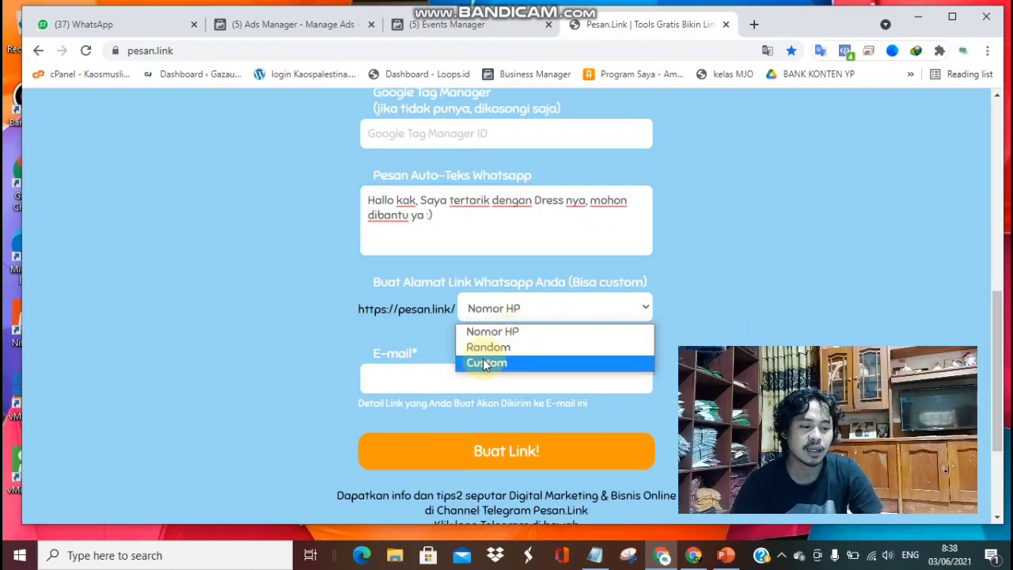
click(498, 361)
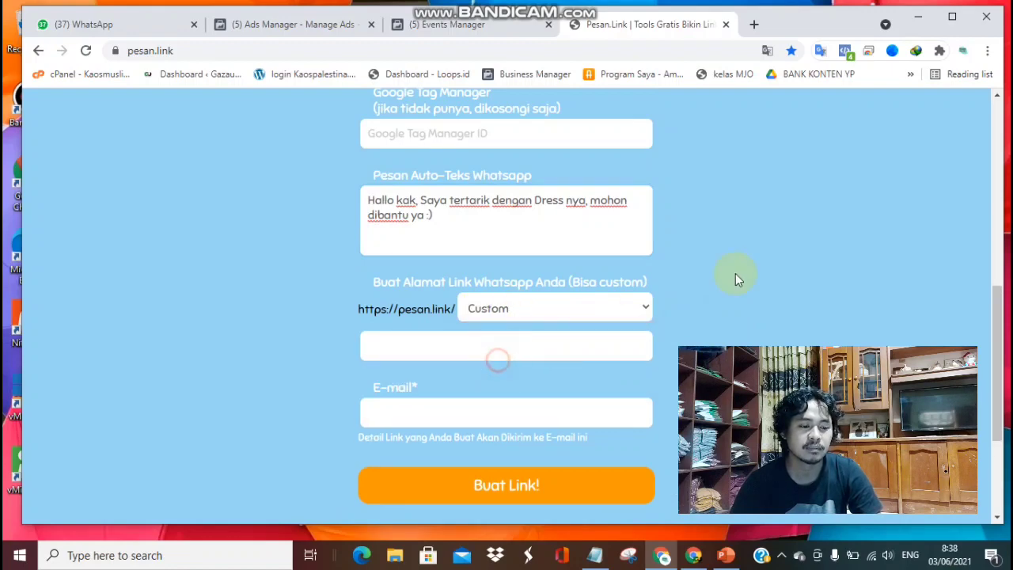
click(569, 351)
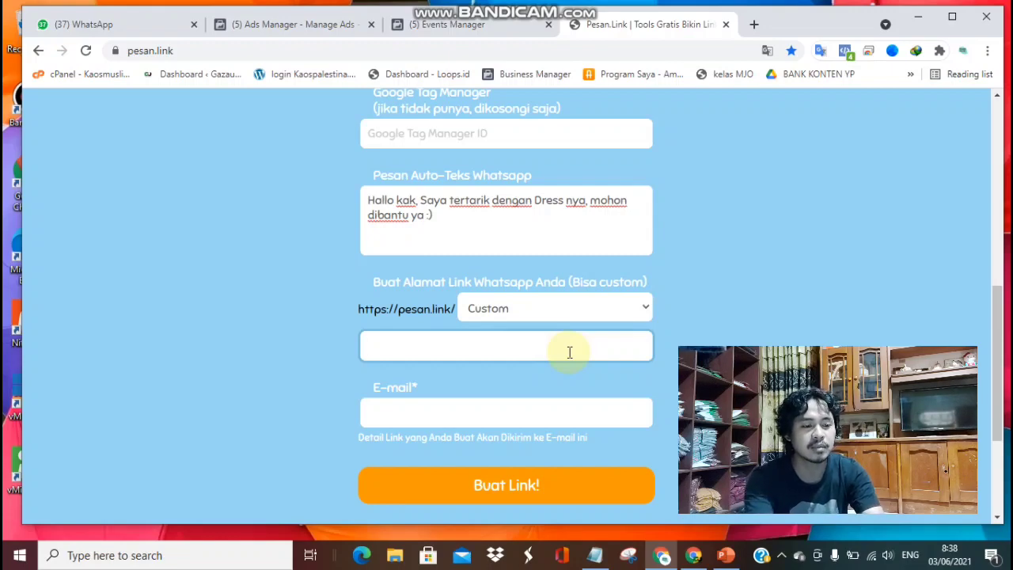
text(orderedr)
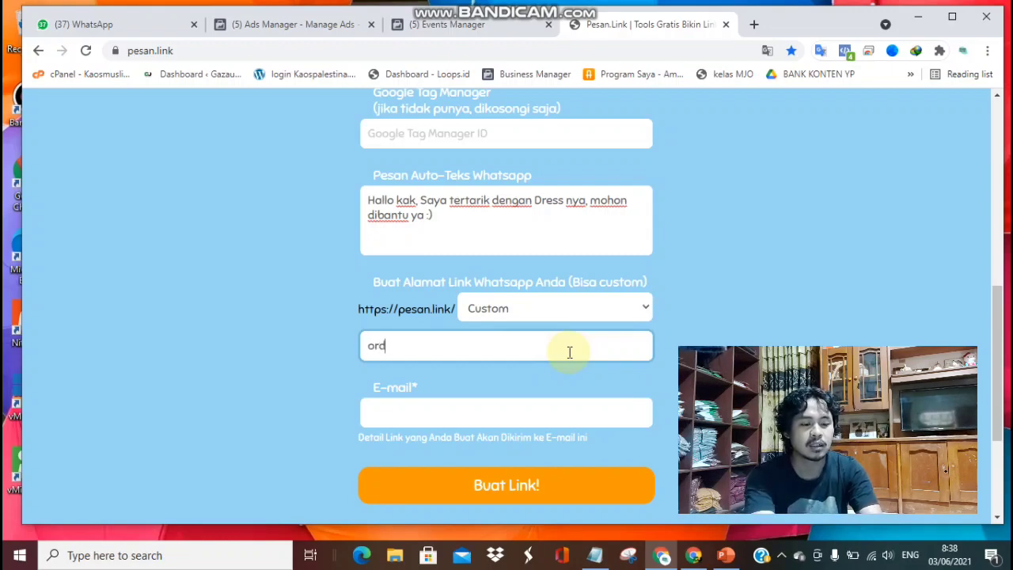
key(BackSpace)
key(BackSpace)
key(BackSpace)
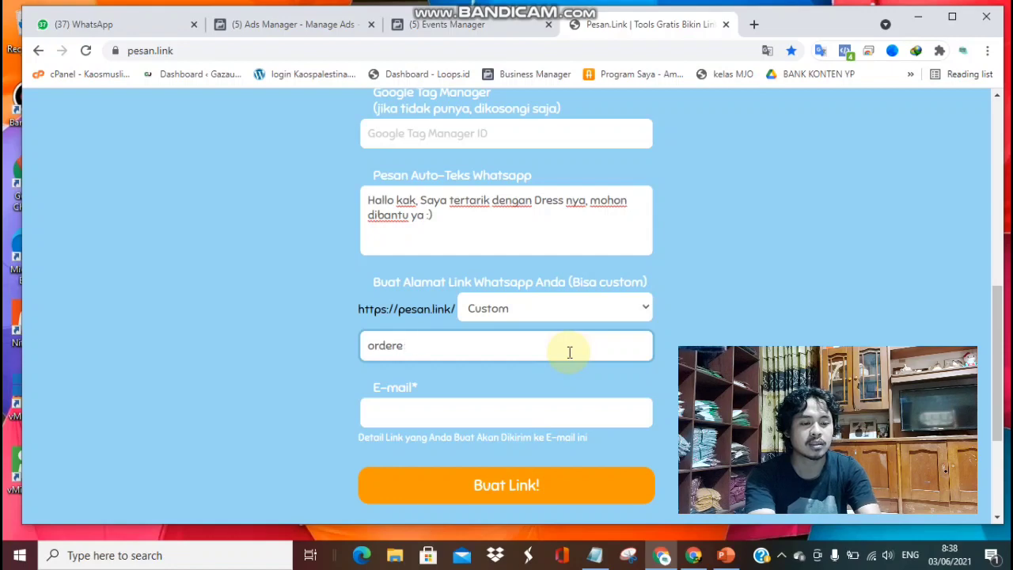
text(dress)
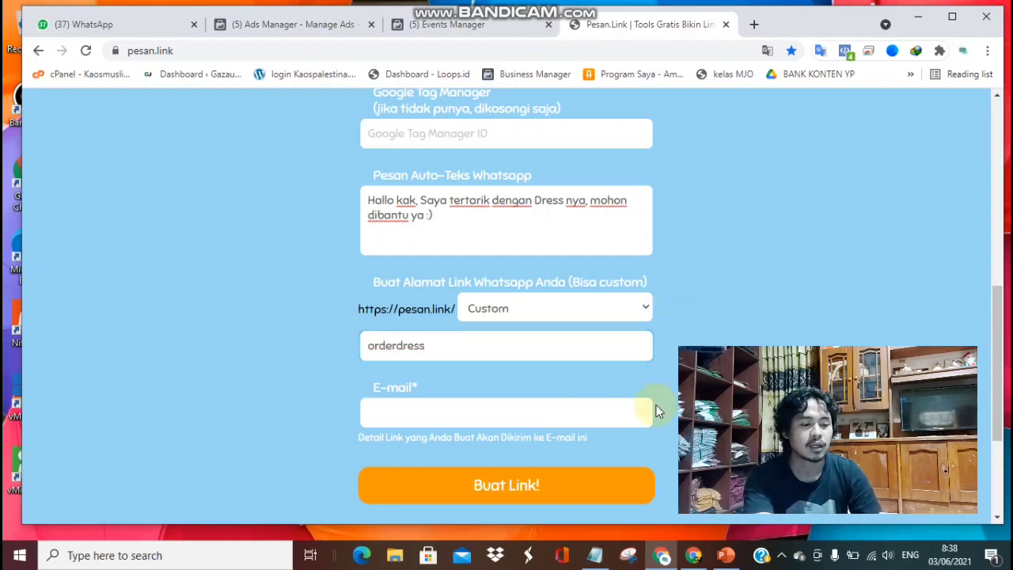
Fill in the owner's e-mail address for receiving the link details.
click(613, 416)
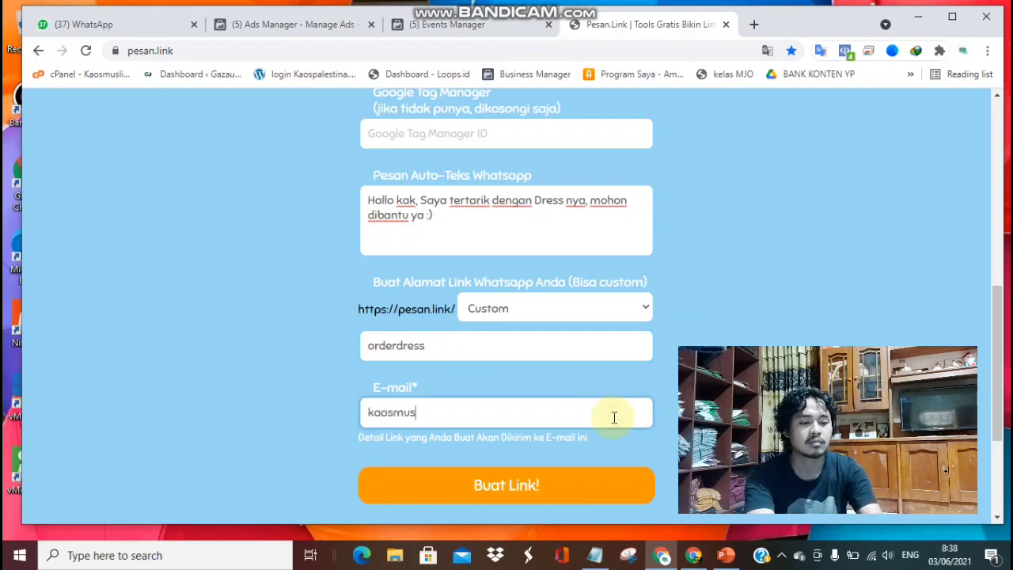
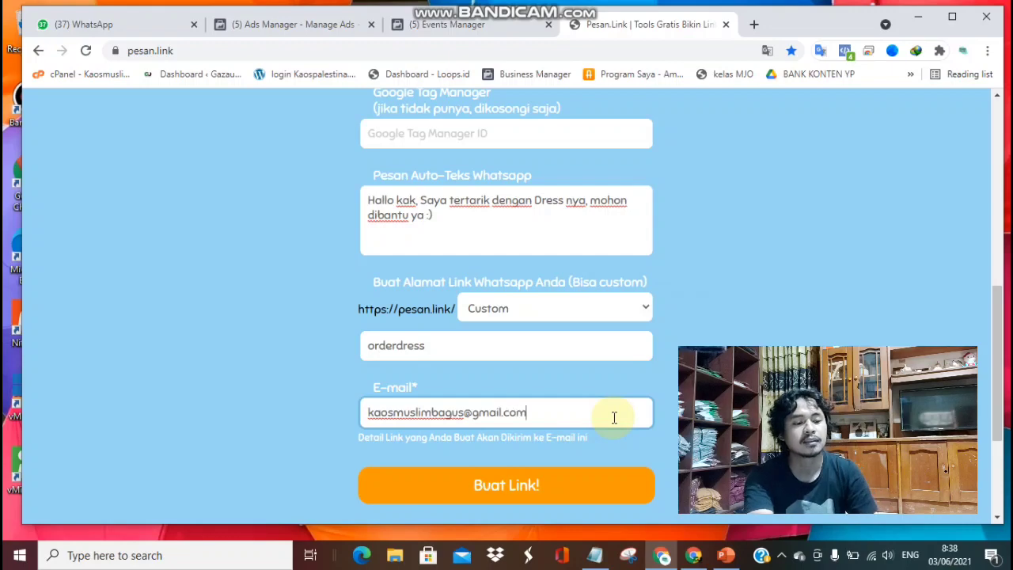
click(668, 418)
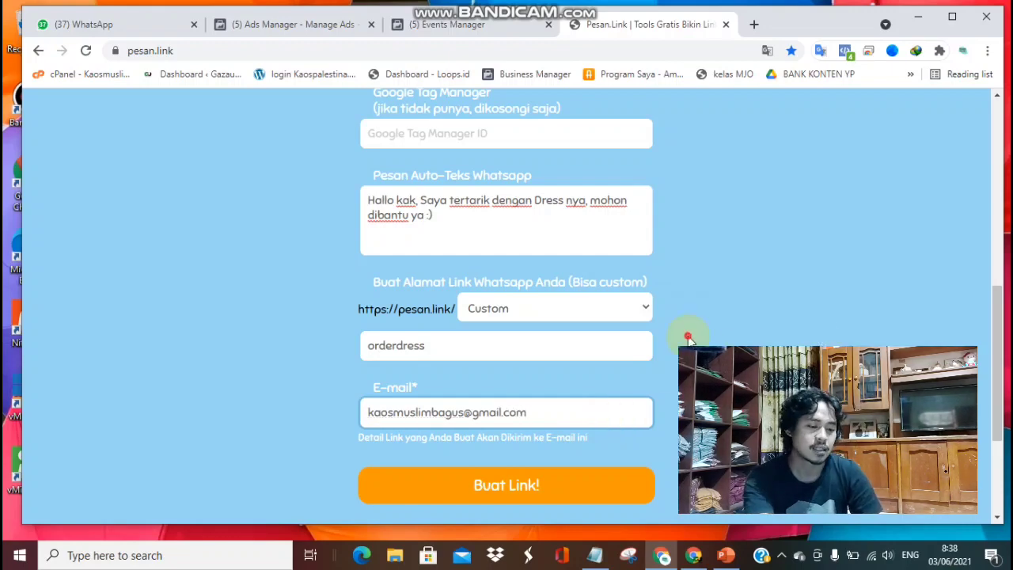
click(529, 488)
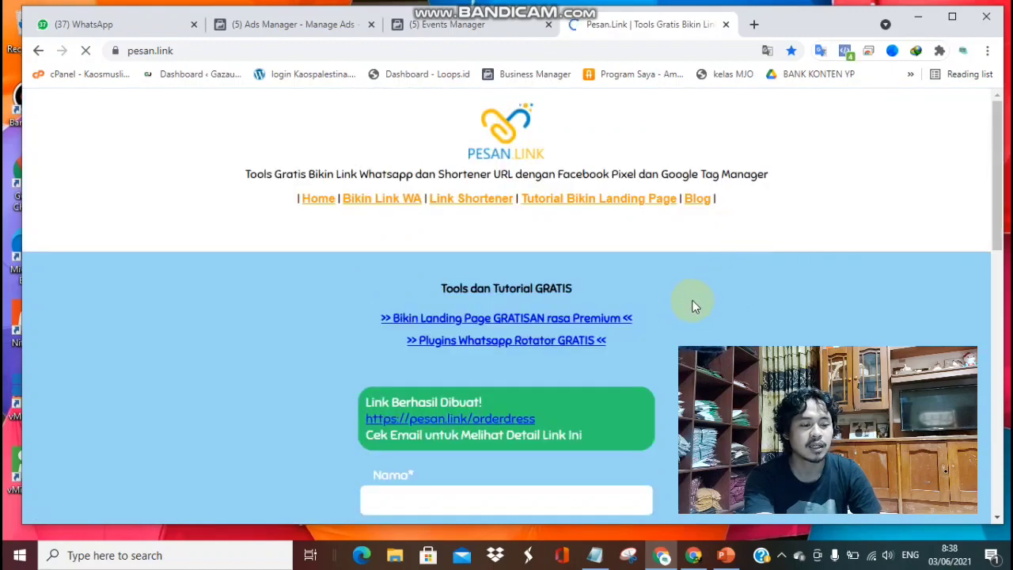
scroll(688, 301, down, 2)
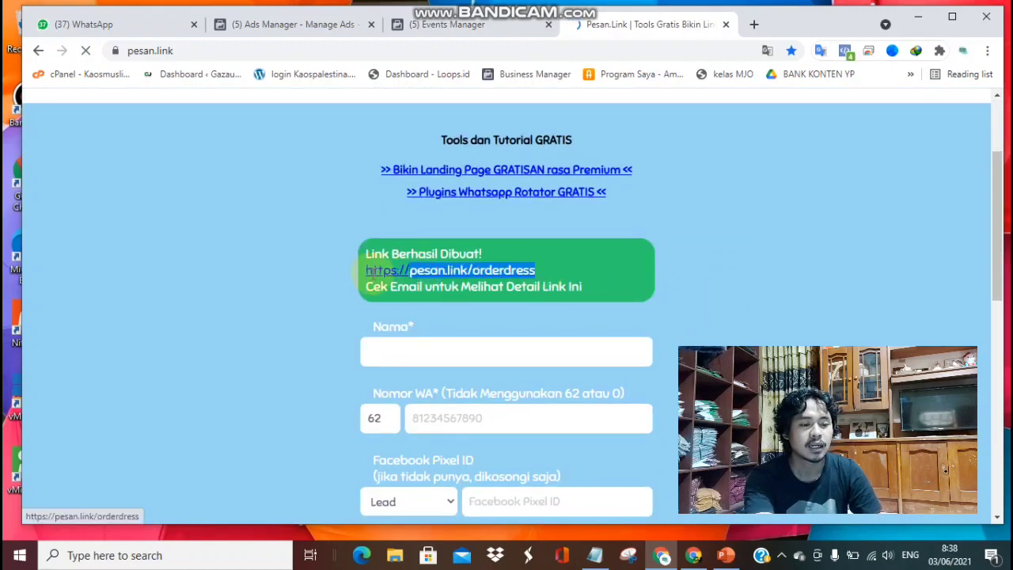
drag(361, 273, 537, 273)
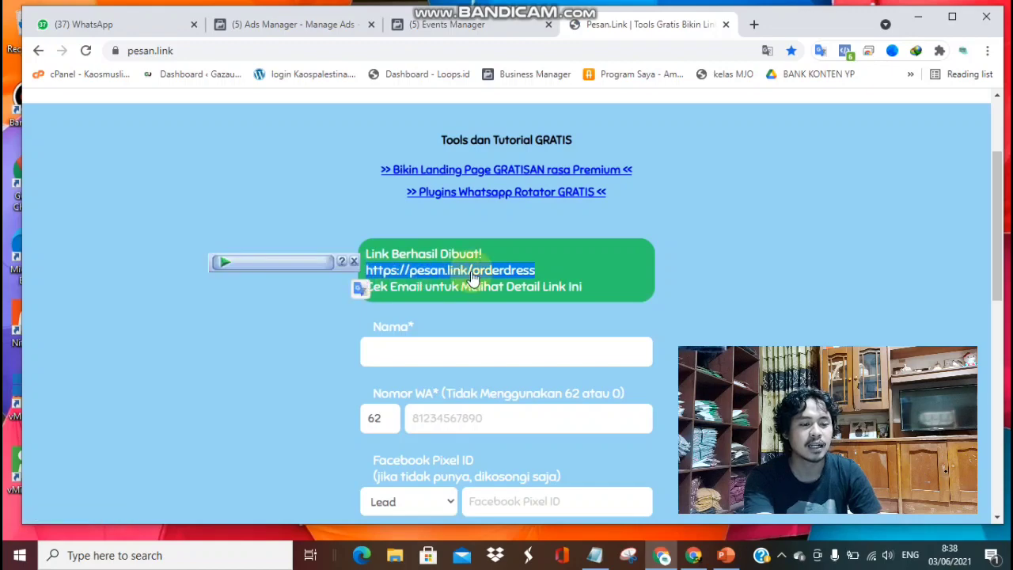
click(716, 272)
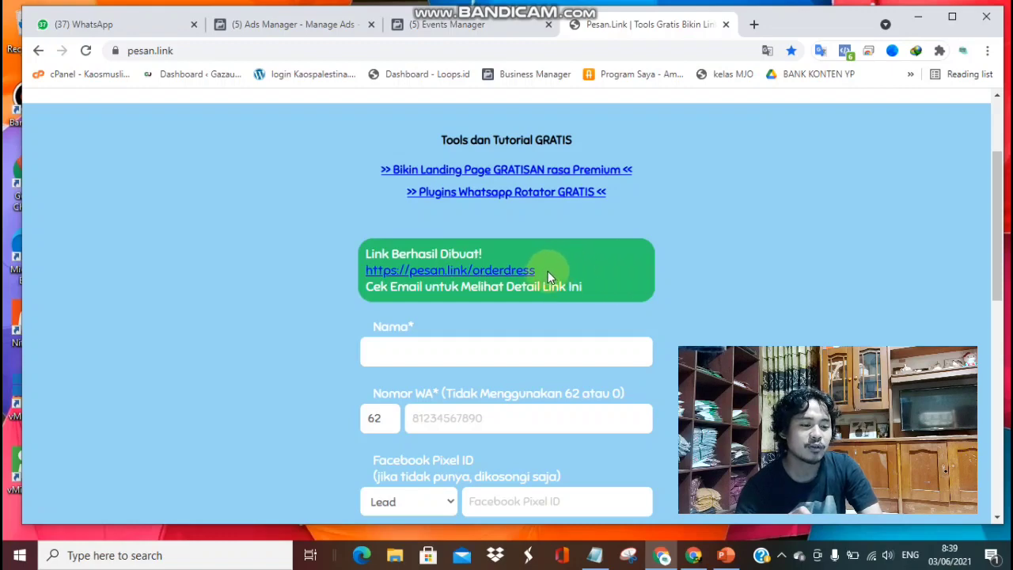
drag(549, 277, 349, 270)
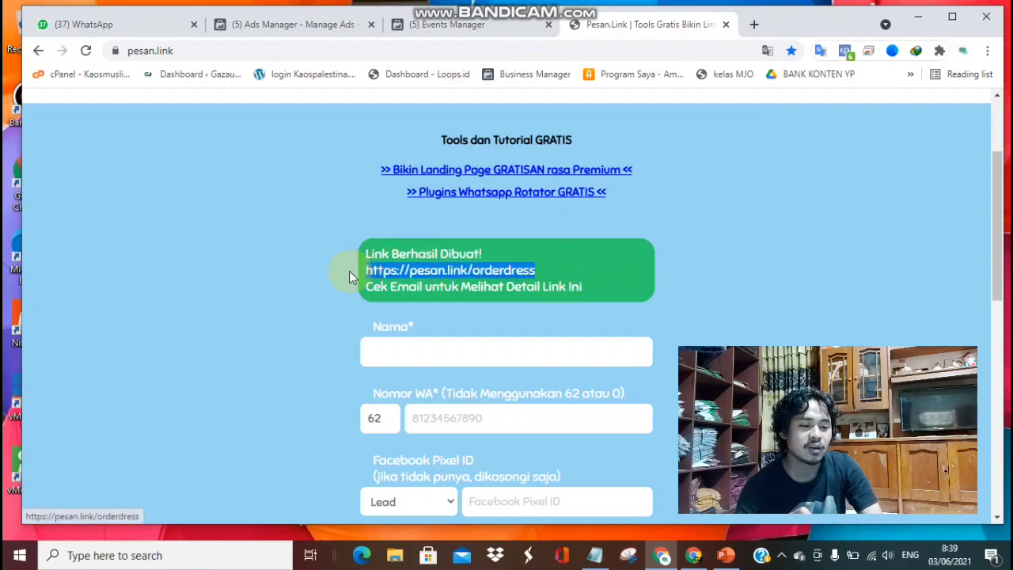
click(640, 270)
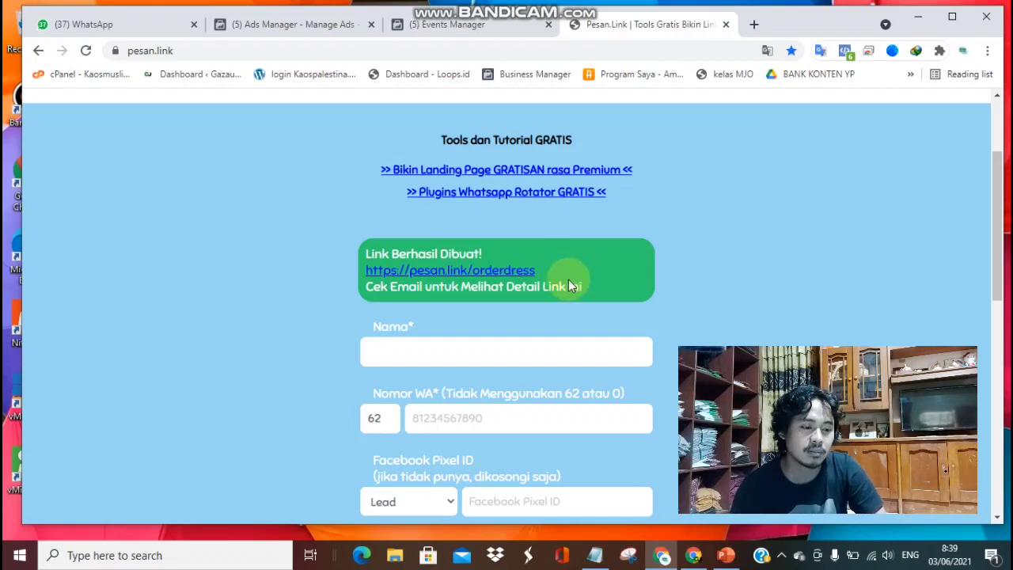
drag(563, 273, 301, 276)
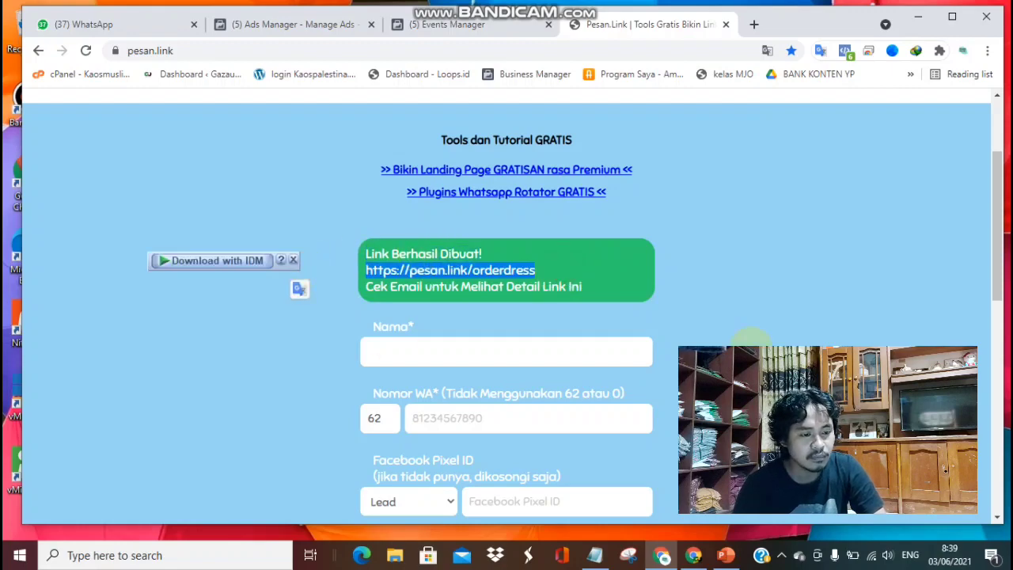
click(728, 292)
drag(550, 271, 362, 274)
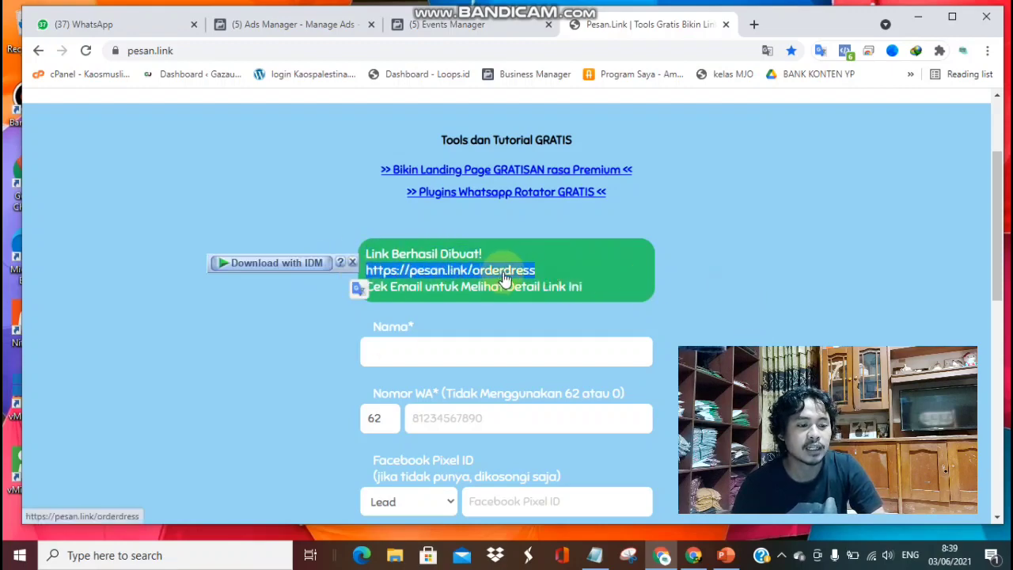
click(637, 272)
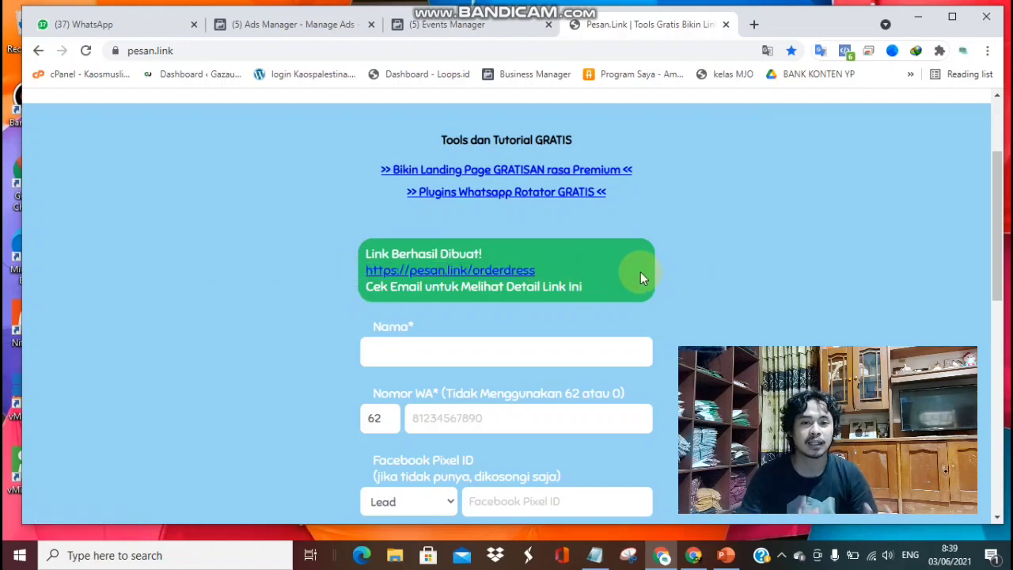